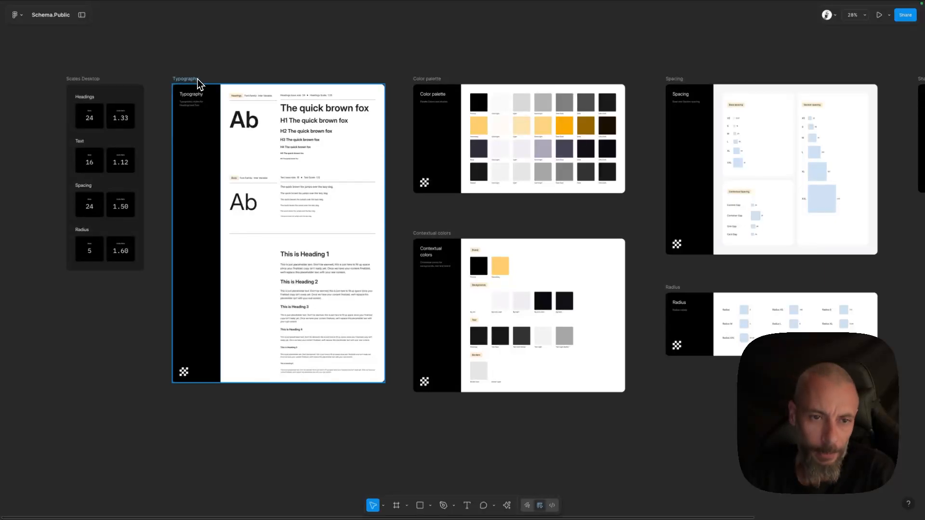
Inspect the Scales Desktop frame and its Headings, Text, Spacing and Radius base and scale-ratio cards up close.
scroll(356, 70, "right", 5)
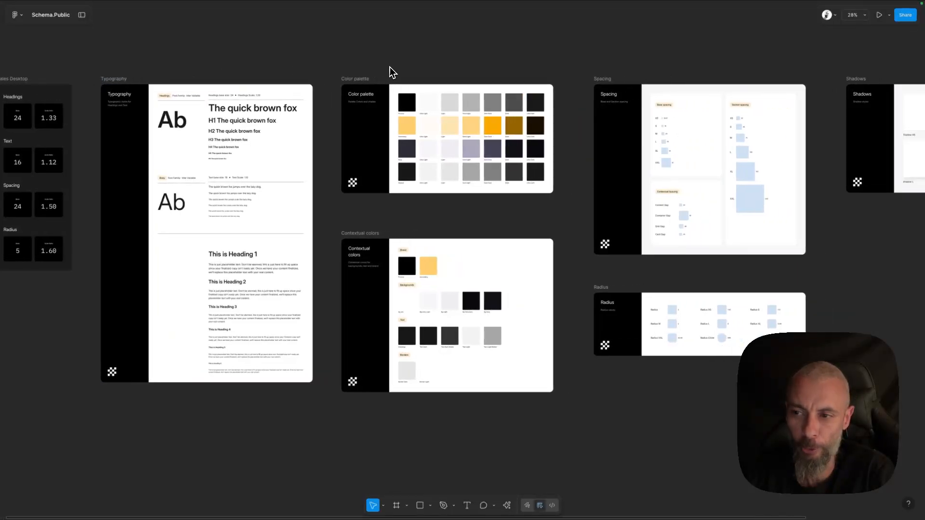
scroll(391, 70, "right", 5)
scroll(390, 70, "left", 7)
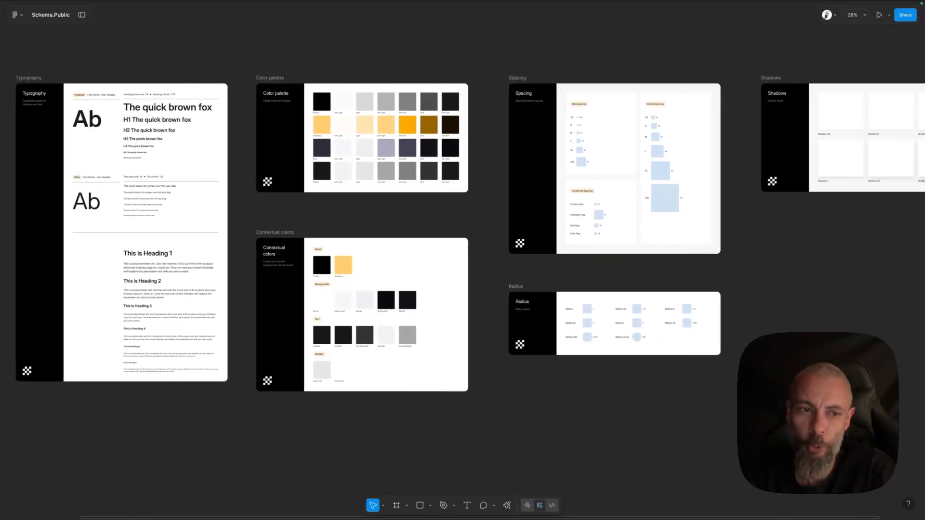
scroll(463, 289, "left", 2)
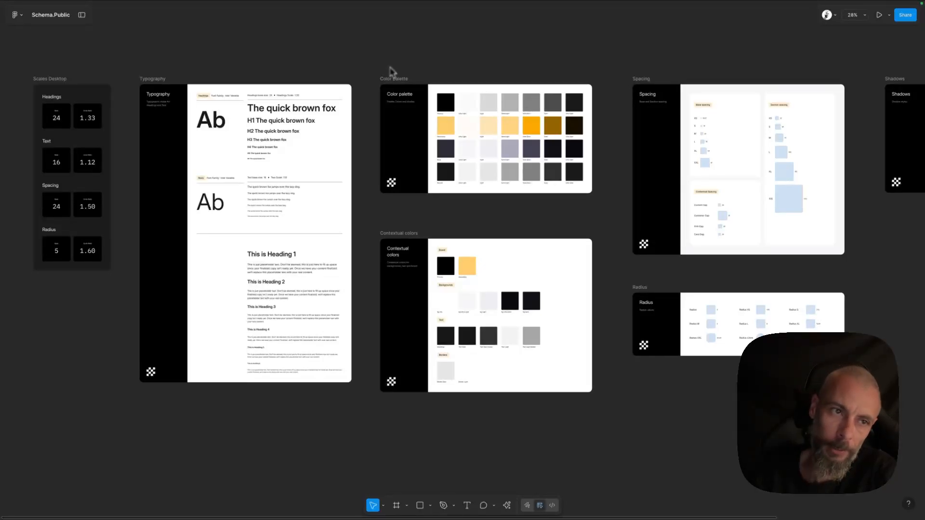
left_click(47, 78)
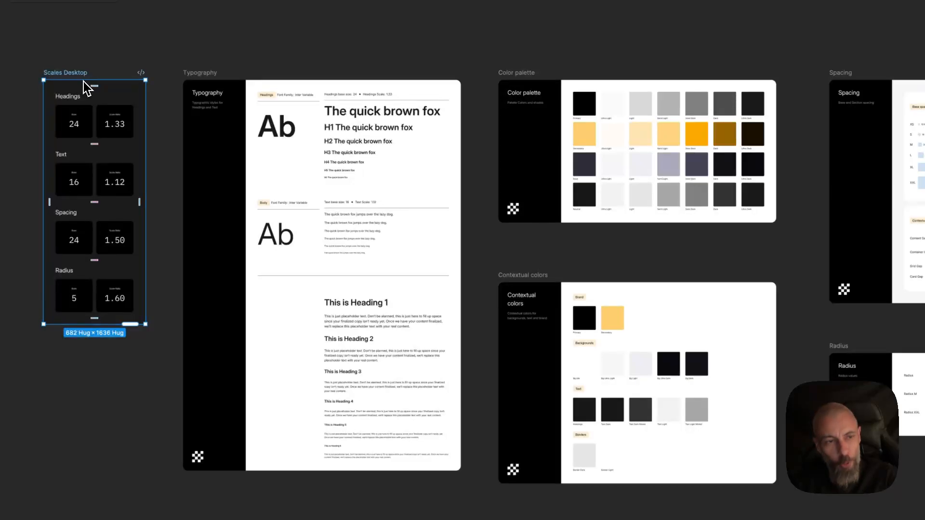
key("z")
left_click_drag(32, 71, 159, 345)
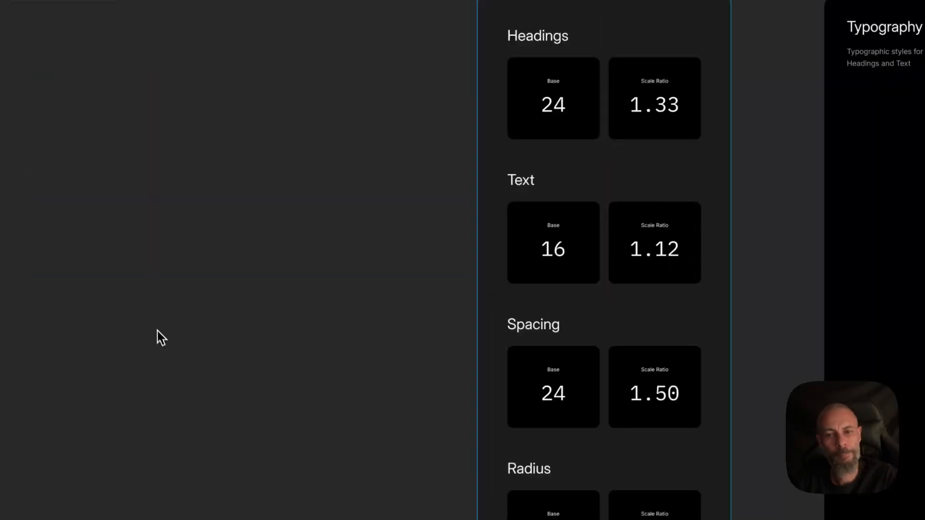
left_click(260, 287)
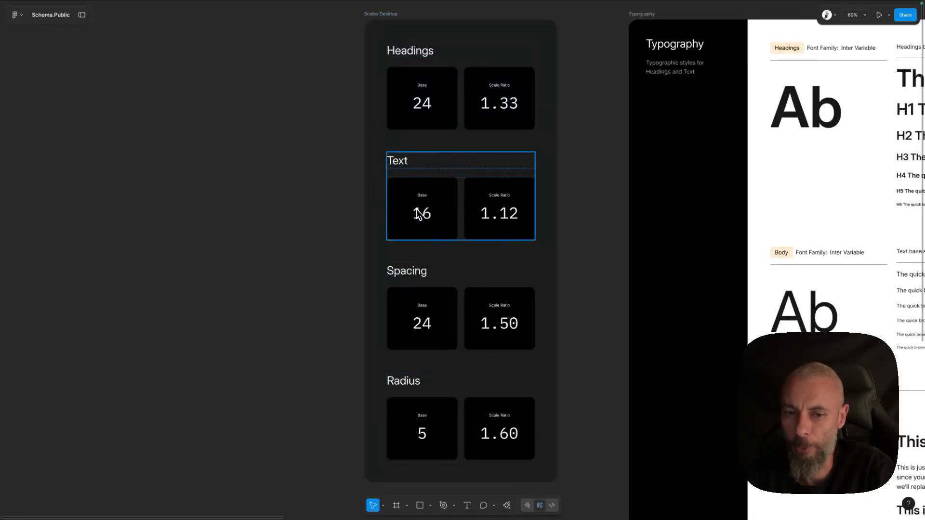
scroll(440, 308, "down", 2)
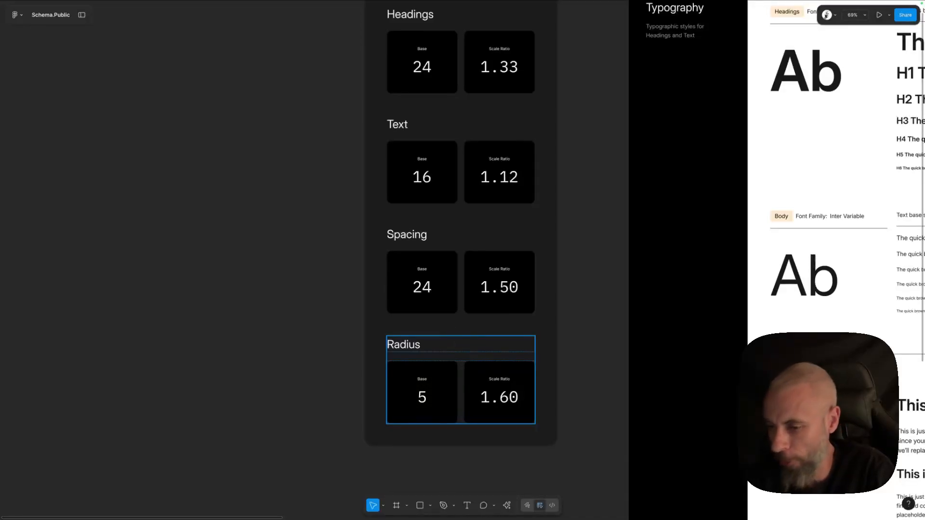
scroll(456, 345, "up", 2)
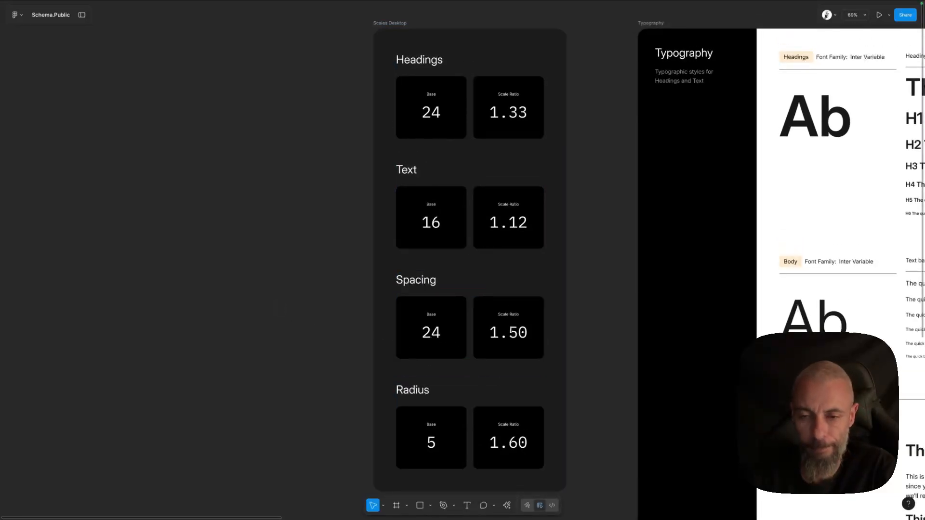
Show the design panel with the page's variables and styles.
key("super+minus")
key("super+minus")
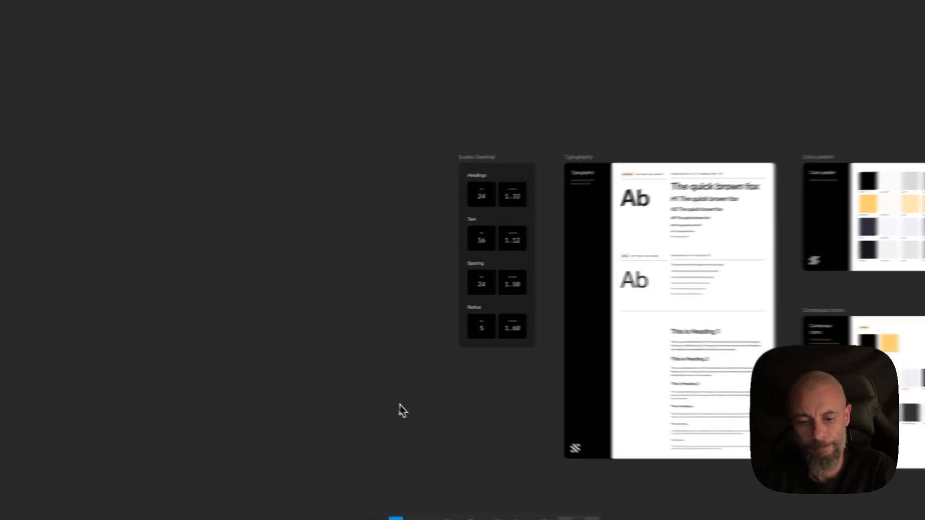
scroll(411, 417, "right", 6)
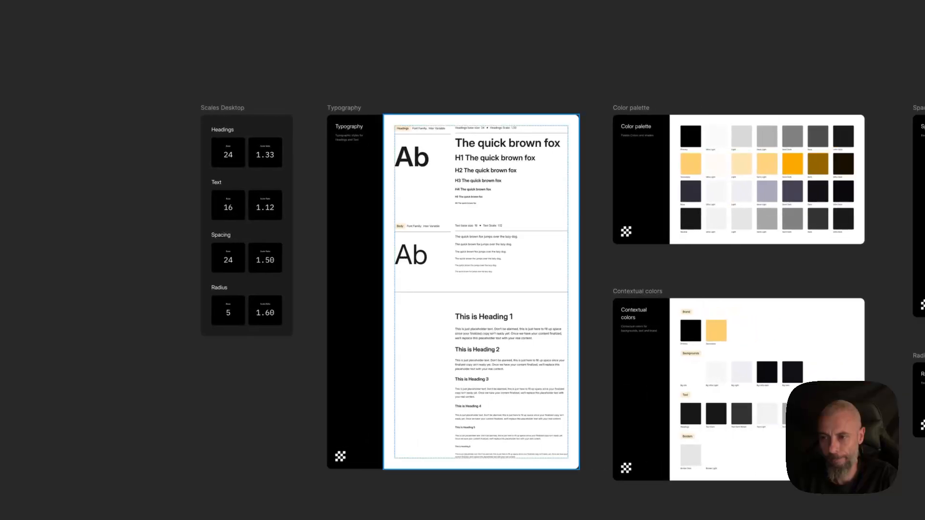
scroll(458, 423, "up", 1)
scroll(458, 424, "right", 2)
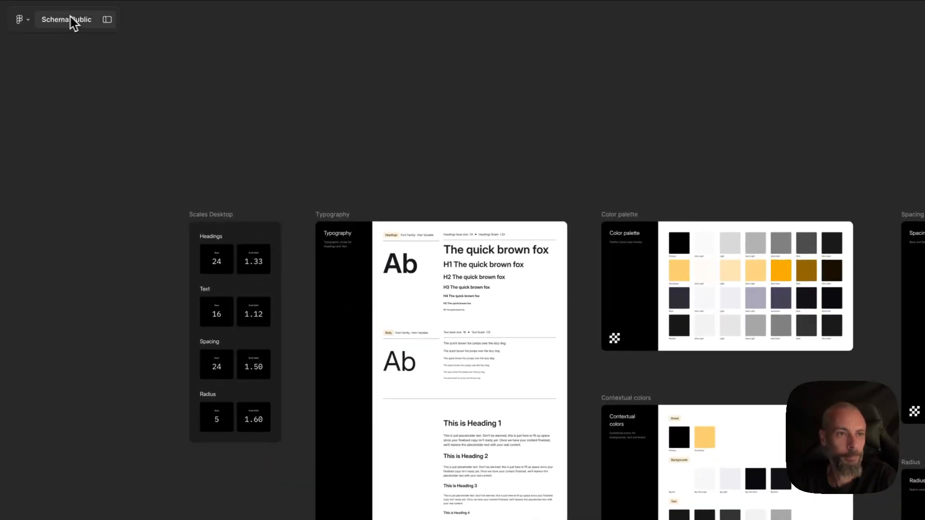
left_click(107, 19)
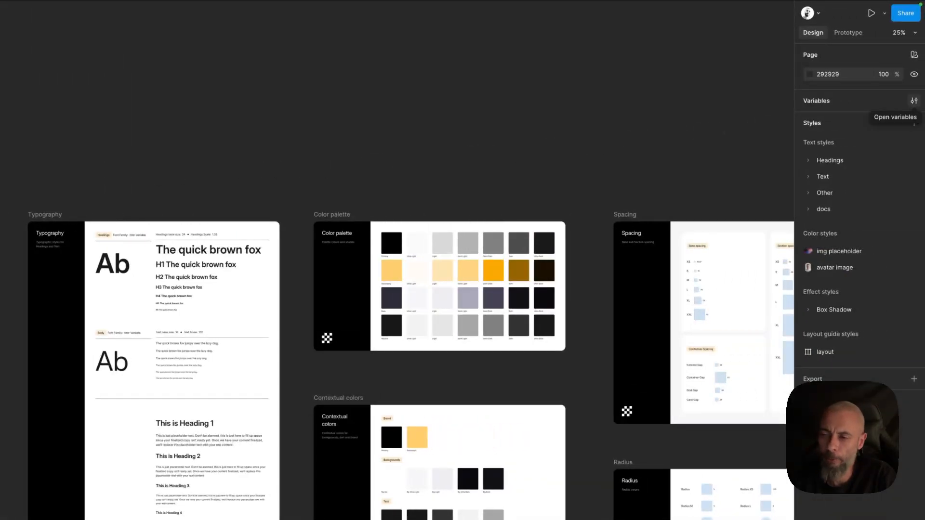
Open the local variables and browse the Tokens collection's Typography, Spacing, Gaps, Border and Icons groups.
left_click(914, 100)
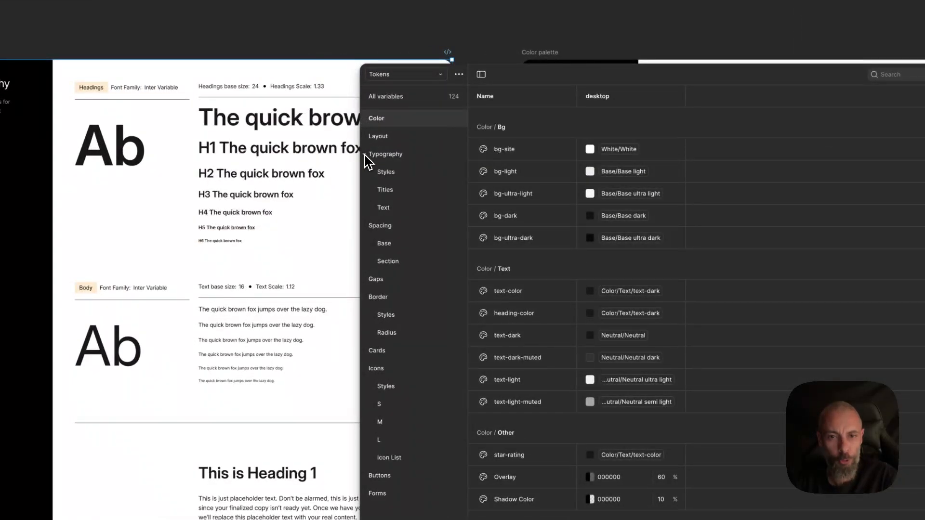
left_click(367, 155)
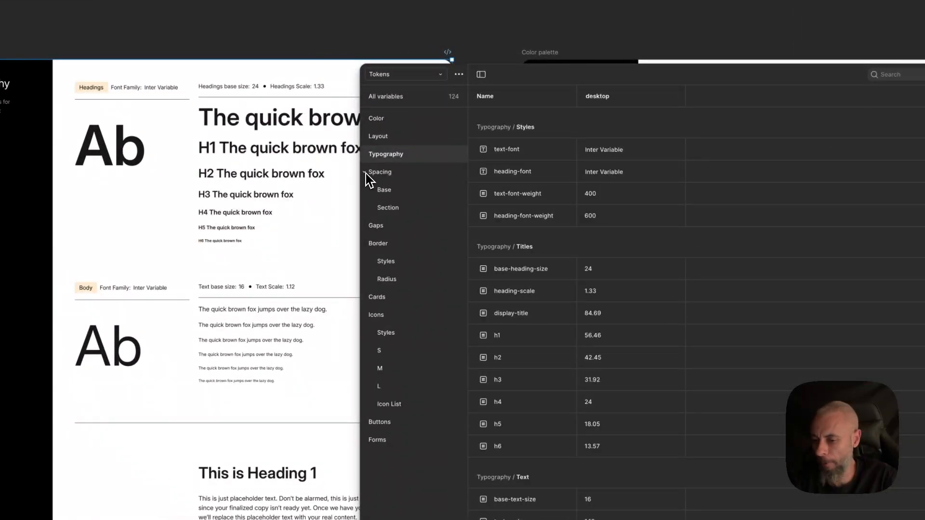
left_click(367, 174)
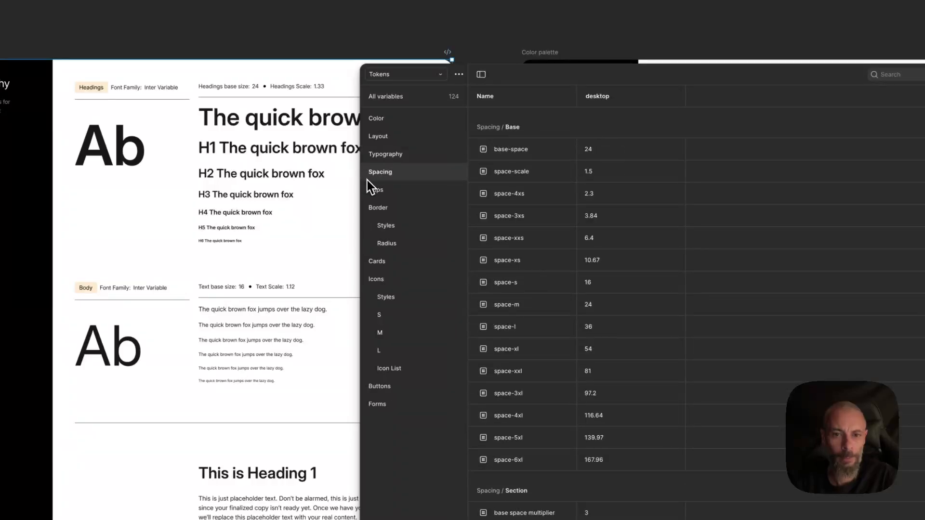
left_click(366, 208)
left_click(368, 244)
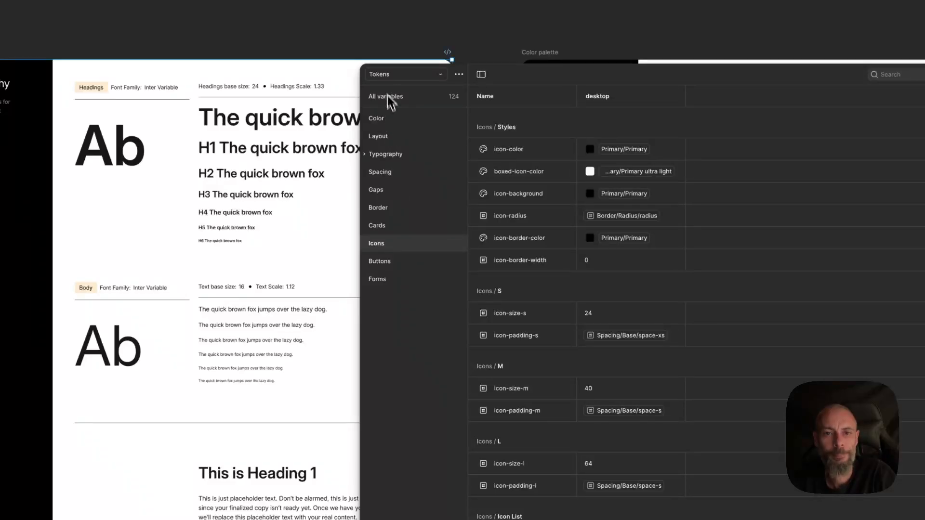
left_click(388, 119)
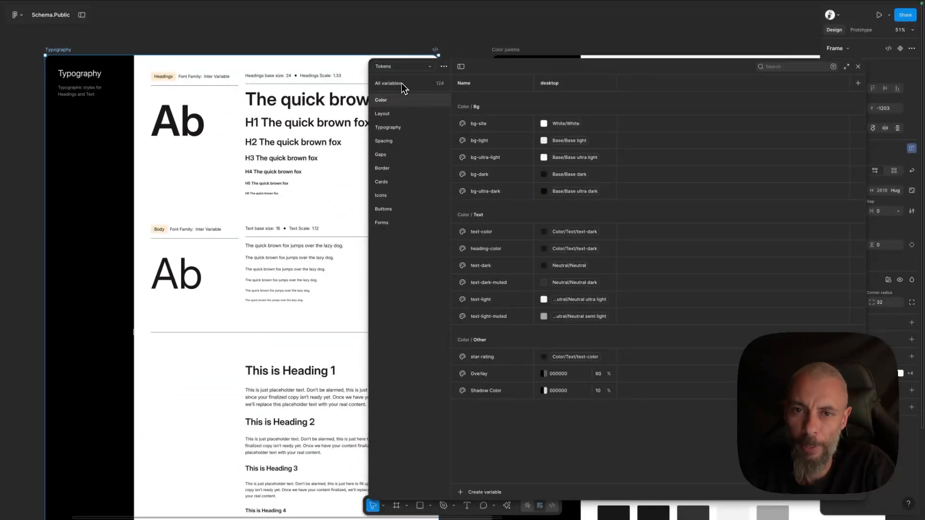
Switch to the Palette variable collection and review its Primary, Secondary, Neutral, Base and Black colours.
left_click(419, 68)
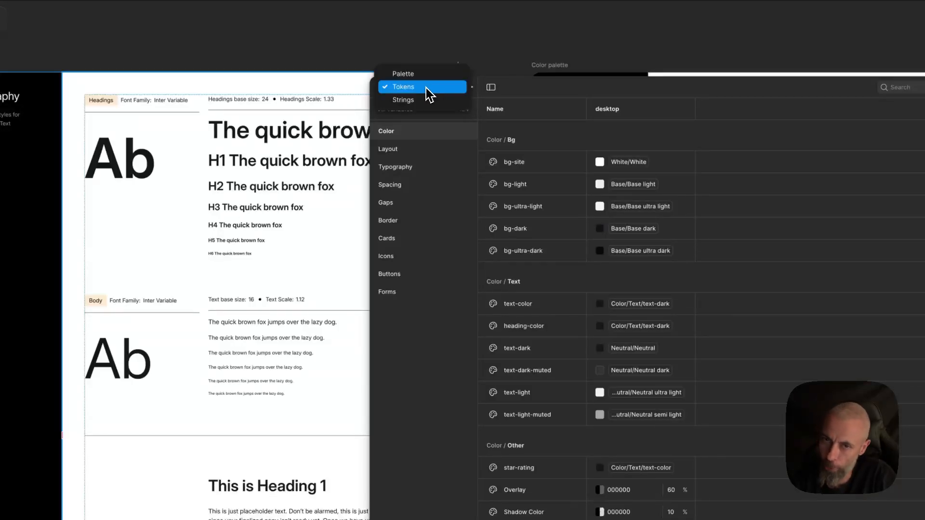
left_click(415, 75)
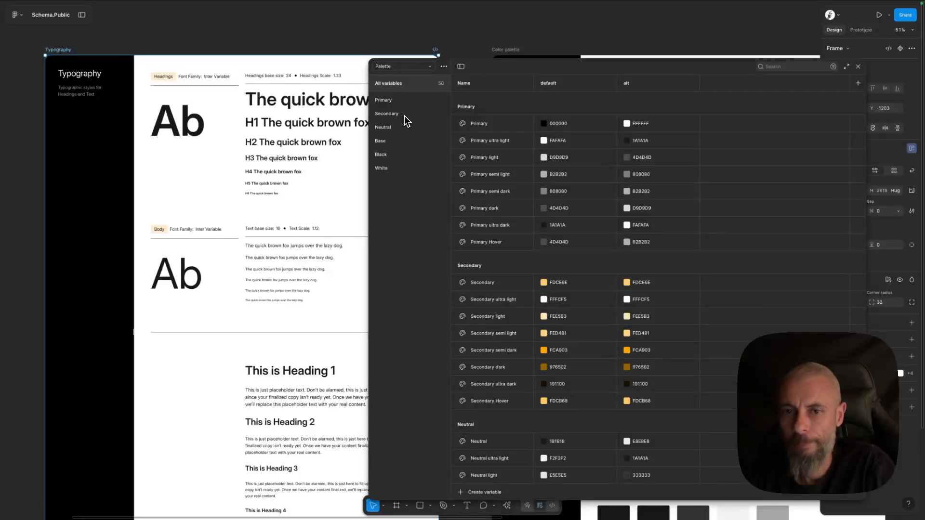
scroll(472, 129, "down", 1)
scroll(473, 126, "down", 6)
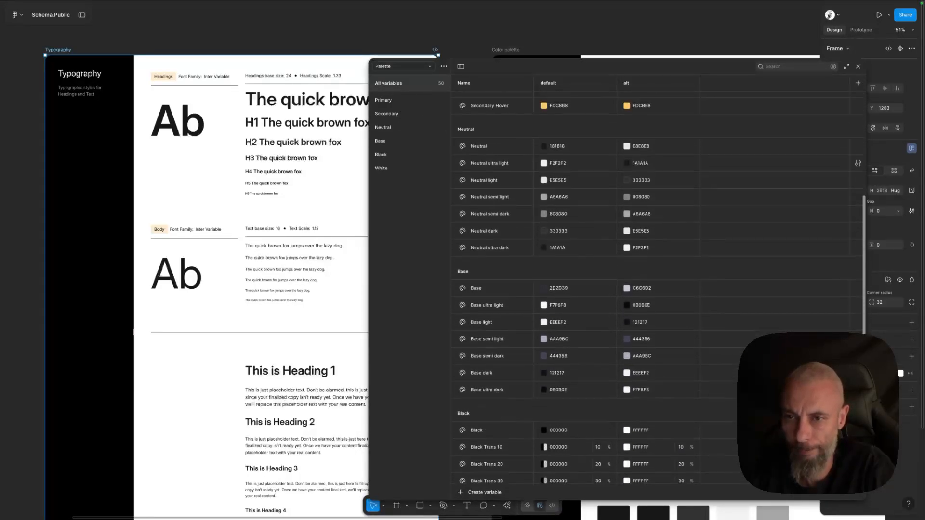
scroll(626, 225, "up", 6)
Switch back to the Tokens collection and review the Color group's Bg and Text subgroups.
left_click(402, 66)
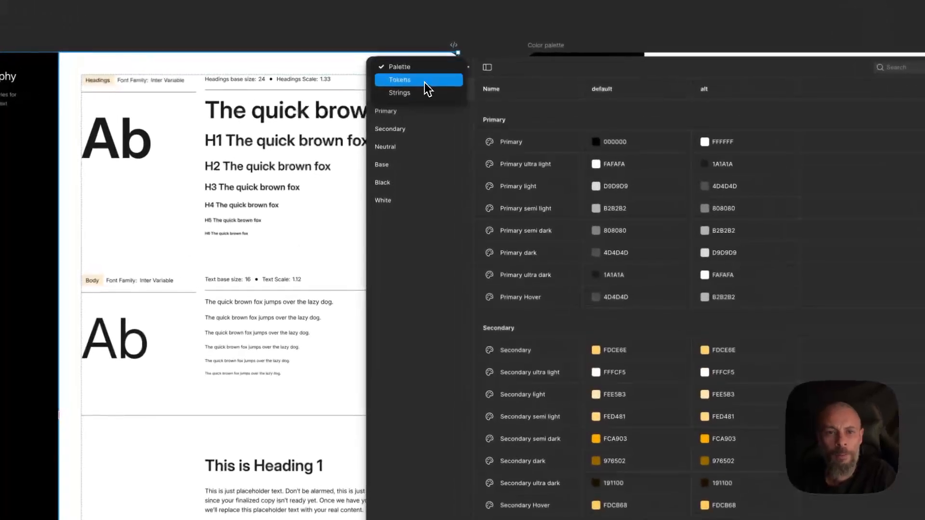
left_click(413, 77)
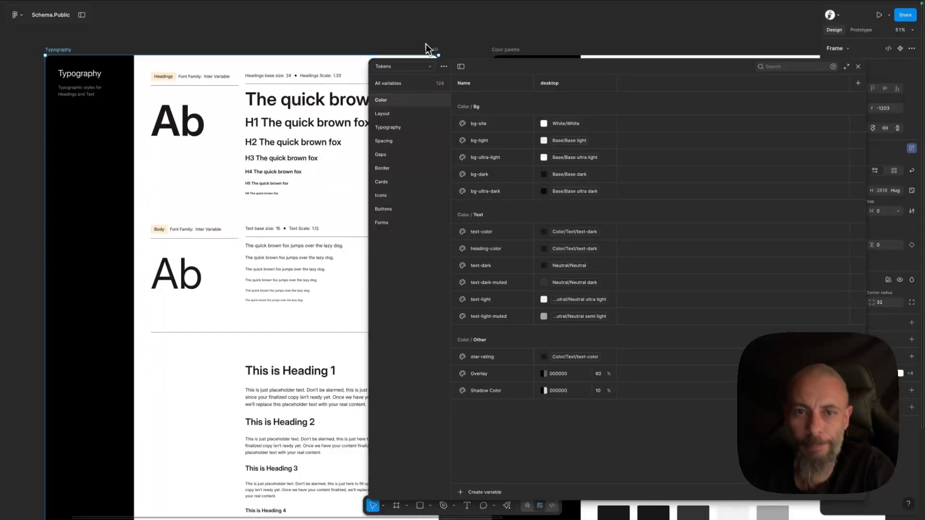
left_click(379, 101)
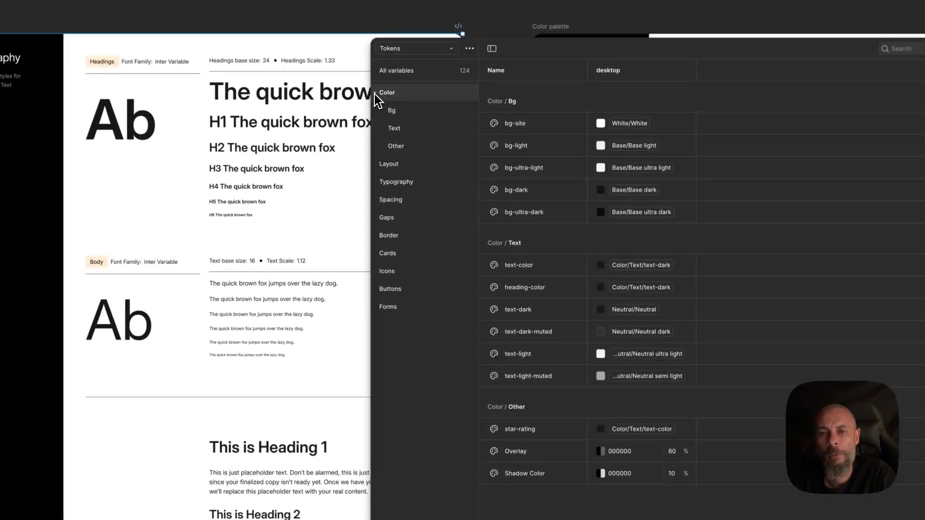
left_click(407, 116)
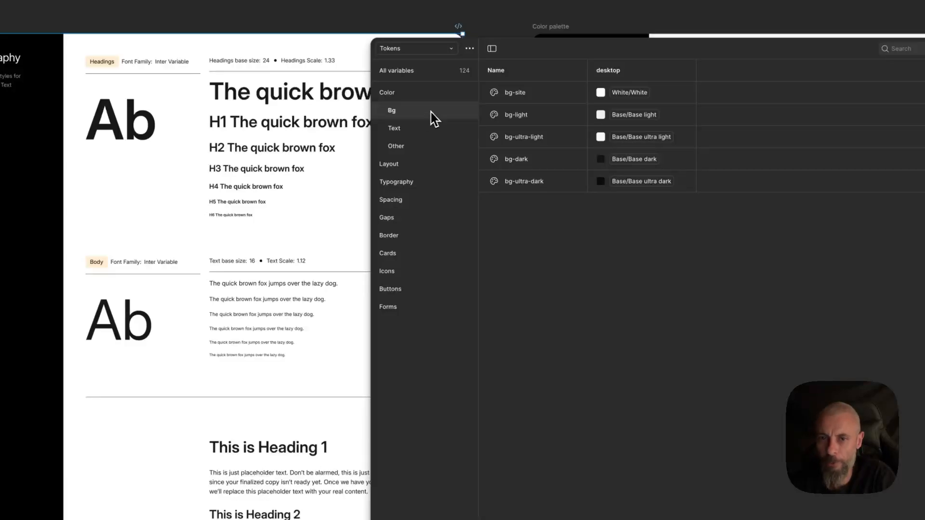
left_click(399, 130)
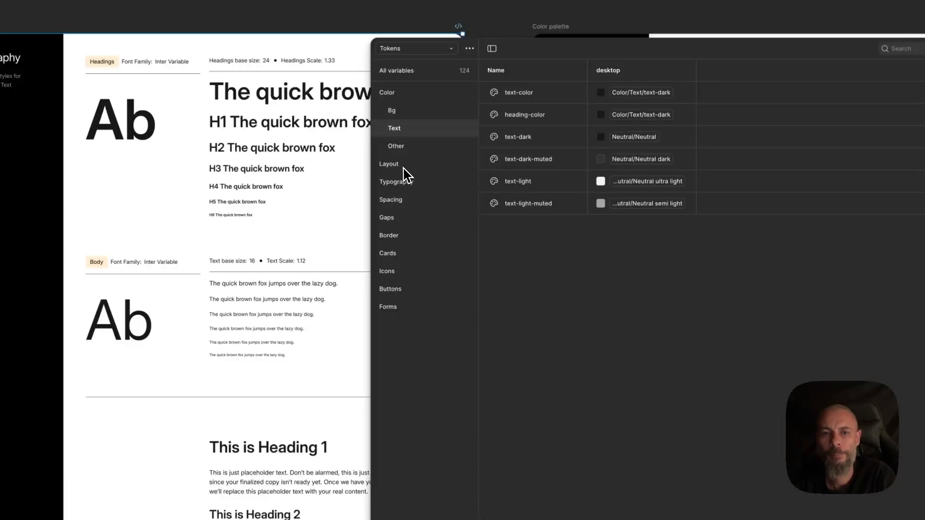
left_click(376, 95)
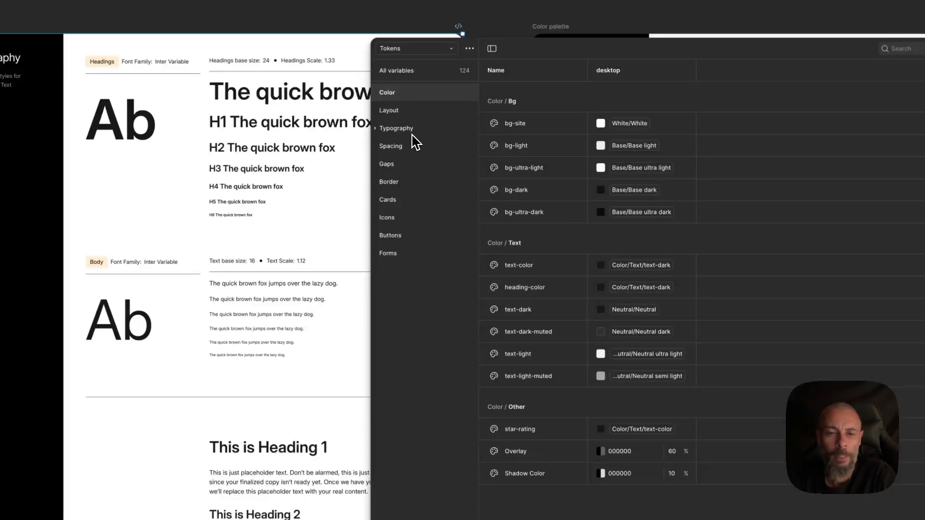
Step through the Tokens groups Typography, Spacing, Gaps, Border, Cards, Icons, Buttons, Forms and Typography Text.
left_click(386, 129)
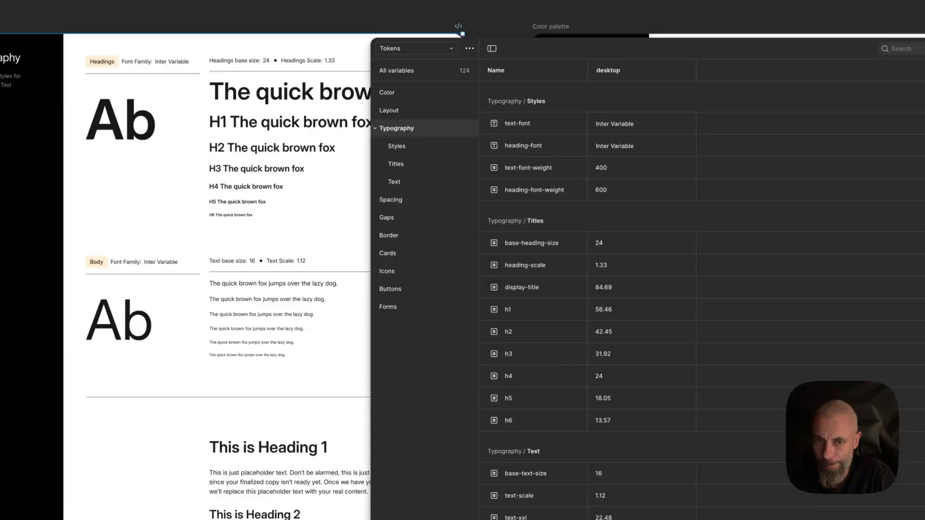
left_click(378, 201)
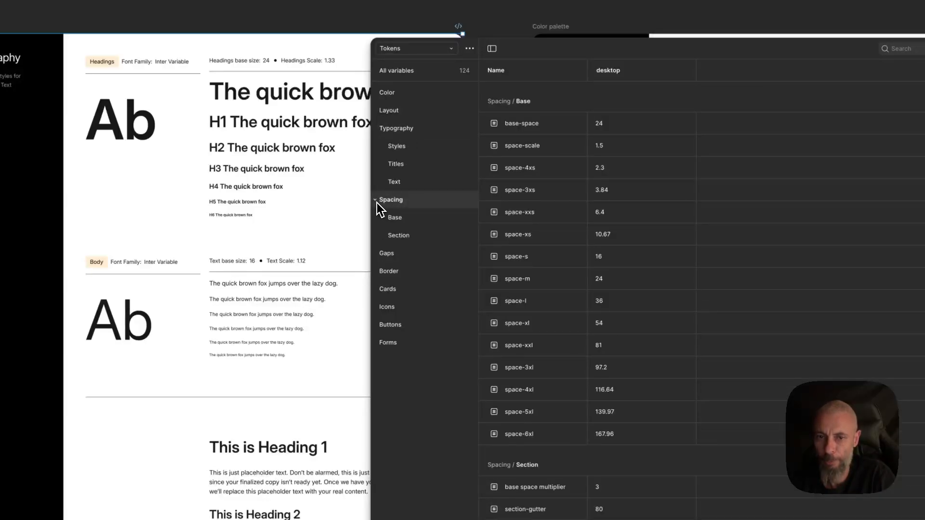
left_click(378, 257)
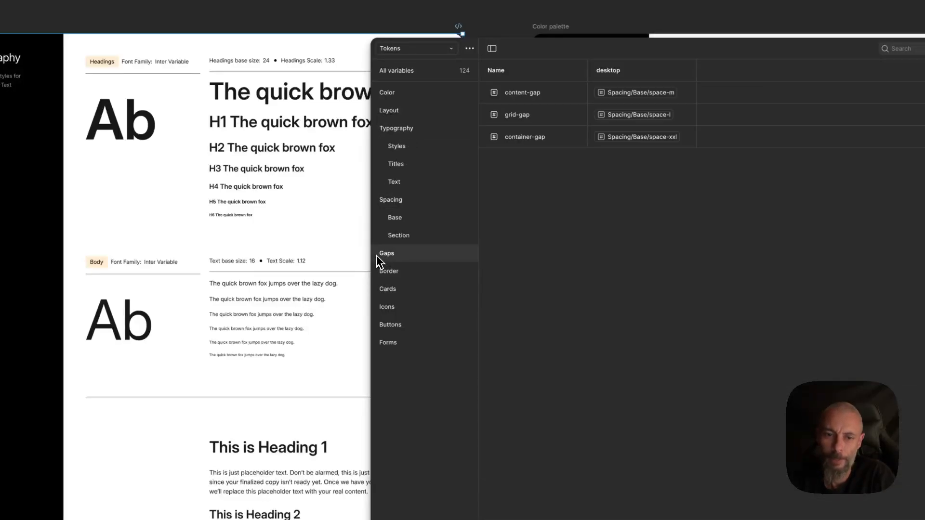
left_click(380, 273)
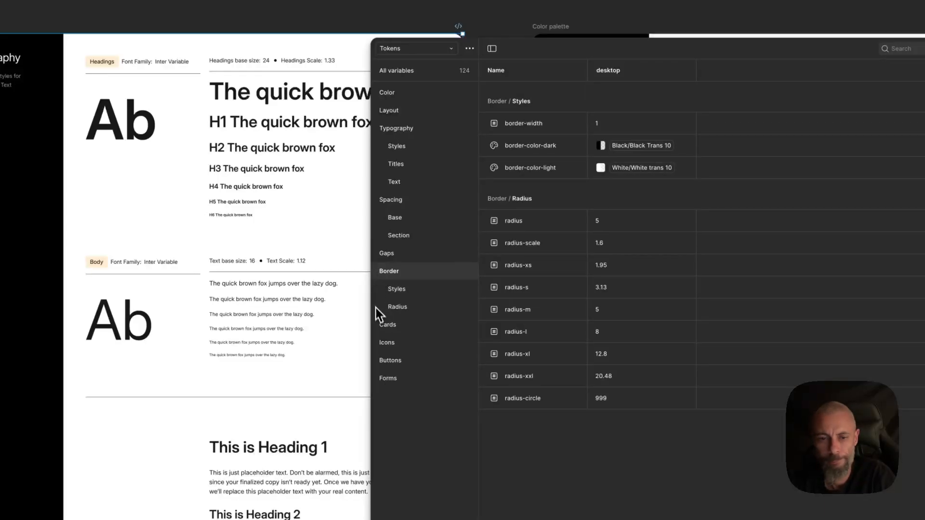
left_click(378, 328)
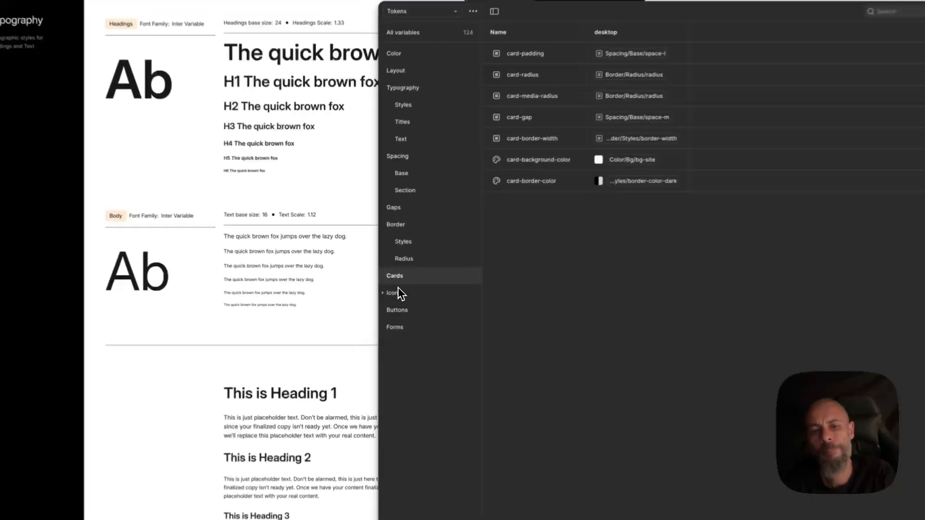
left_click(389, 292)
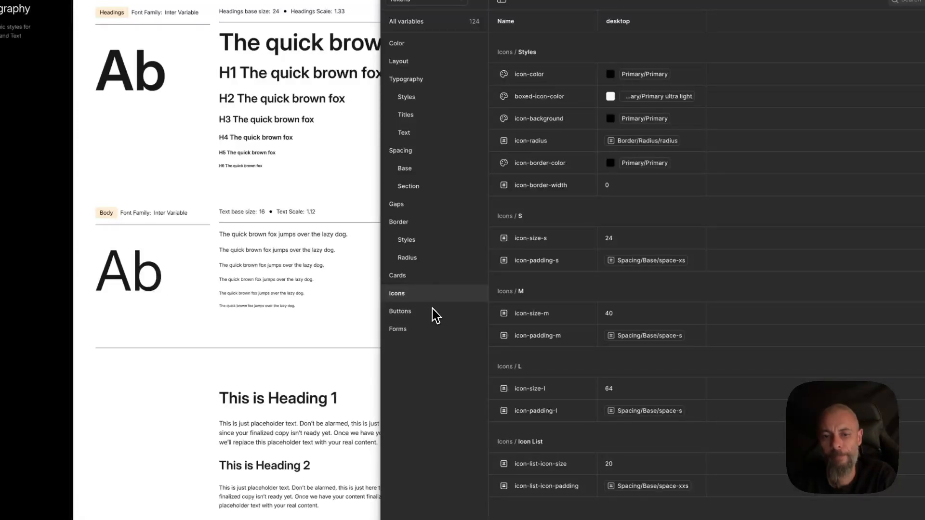
left_click(434, 313)
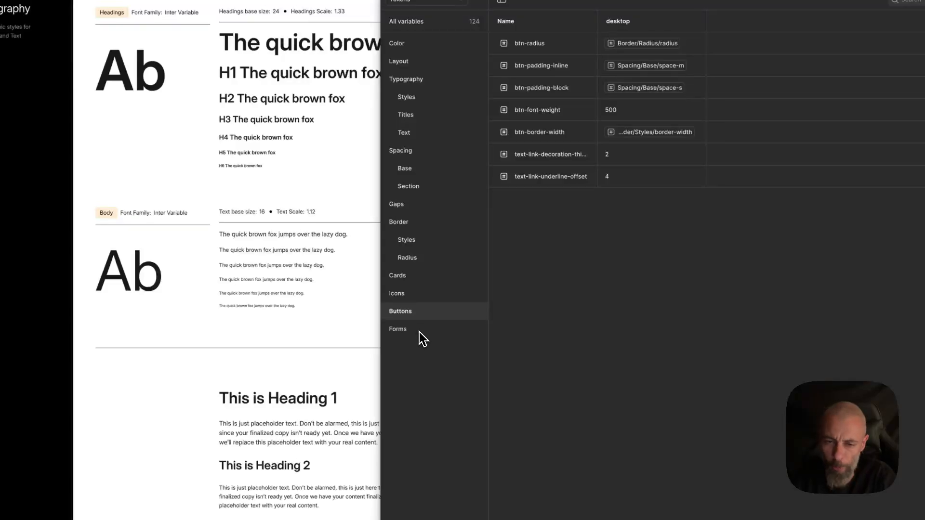
left_click(398, 329)
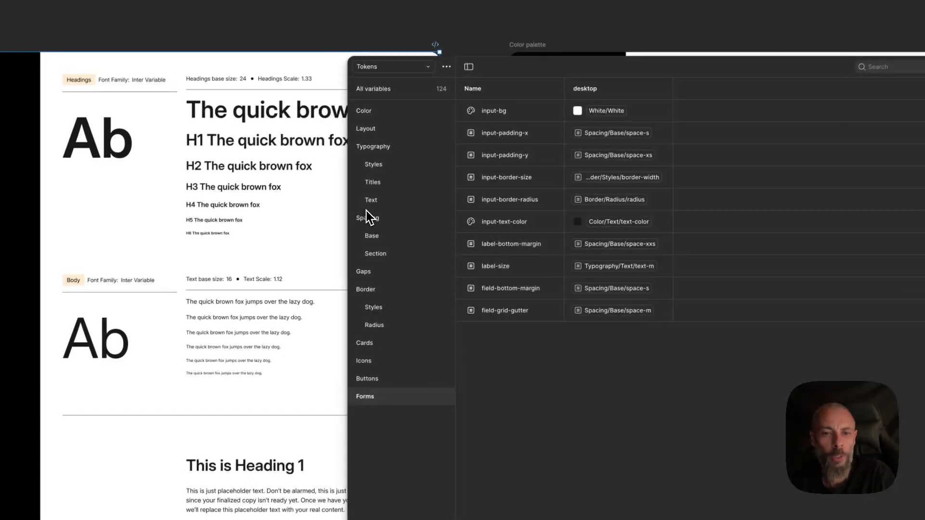
left_click(374, 202)
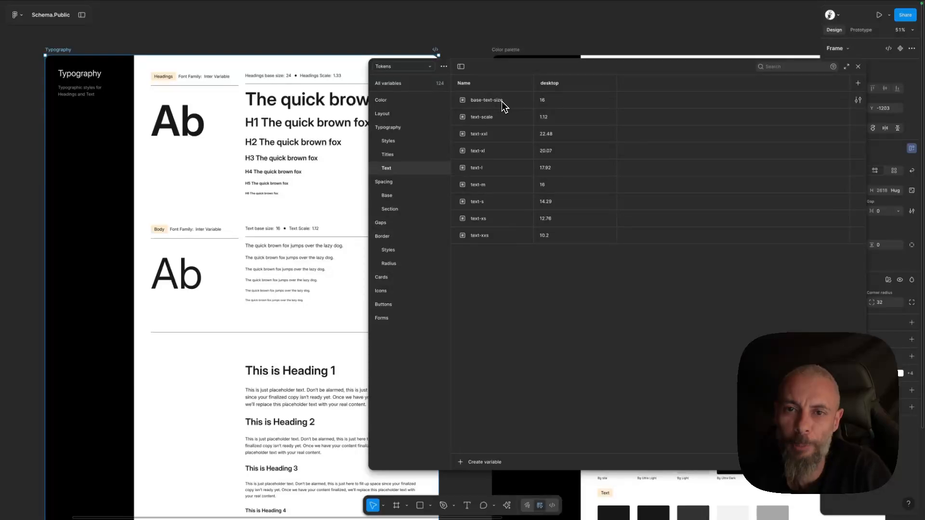
Set the base-text-size variable in the Tokens Text group to 18.
left_click(558, 106)
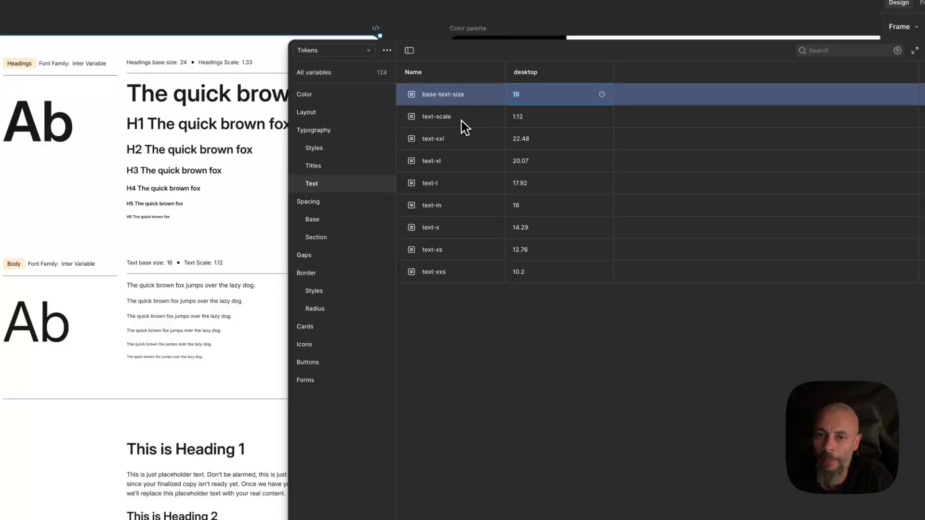
left_click(474, 120)
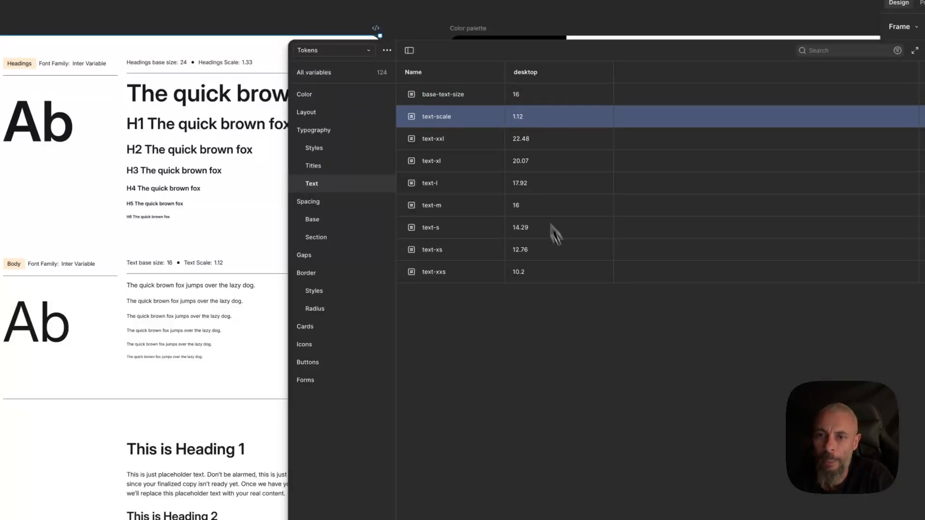
left_click(603, 333)
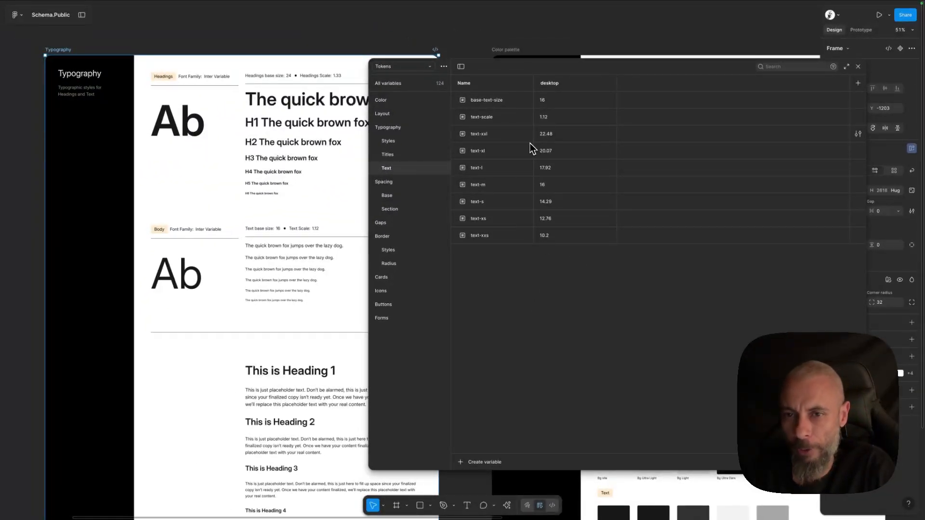
left_click(549, 102)
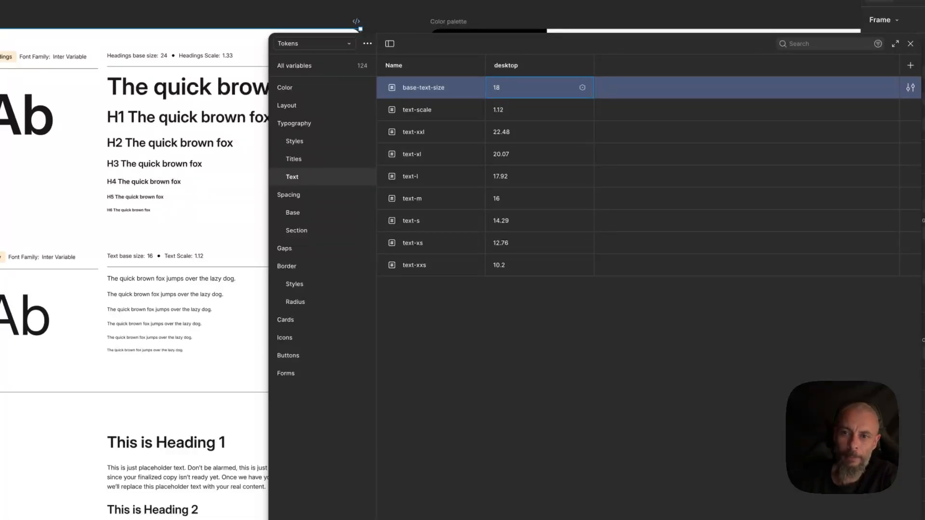
type("18")
left_click(583, 348)
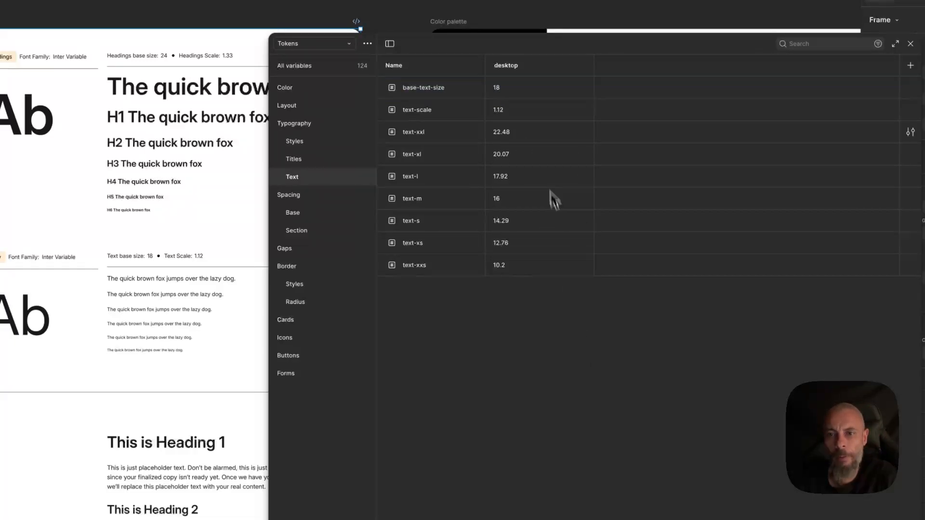
Set the text-scale variable to 1.2.
left_click(500, 115)
left_click_drag(498, 111, 517, 119)
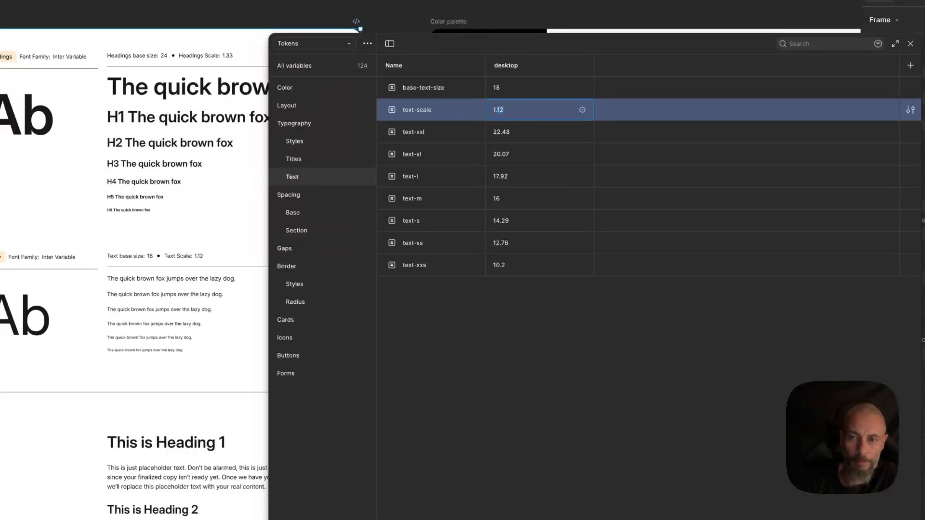
type("2")
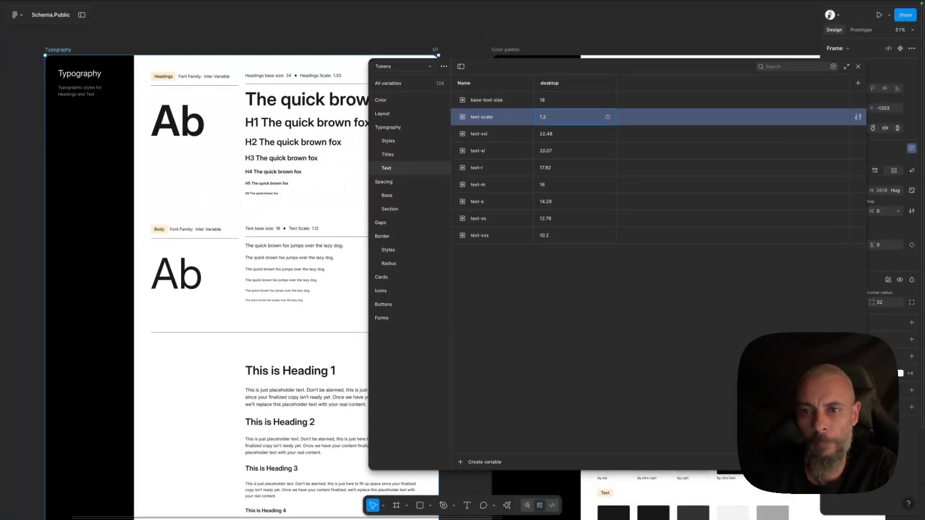
key("Return")
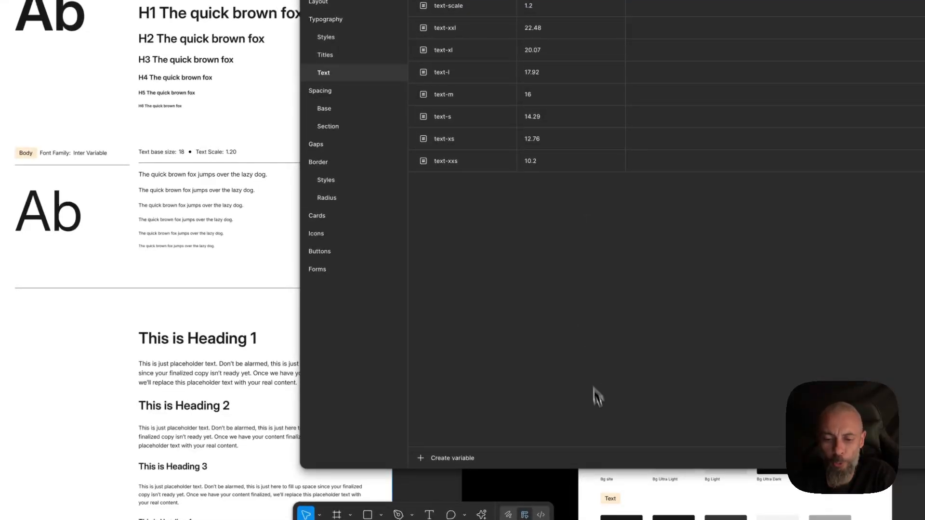
Open the Fancy Figma to Bricks builder plugin and inspect the text-l variable's details and description formula.
left_click(481, 515)
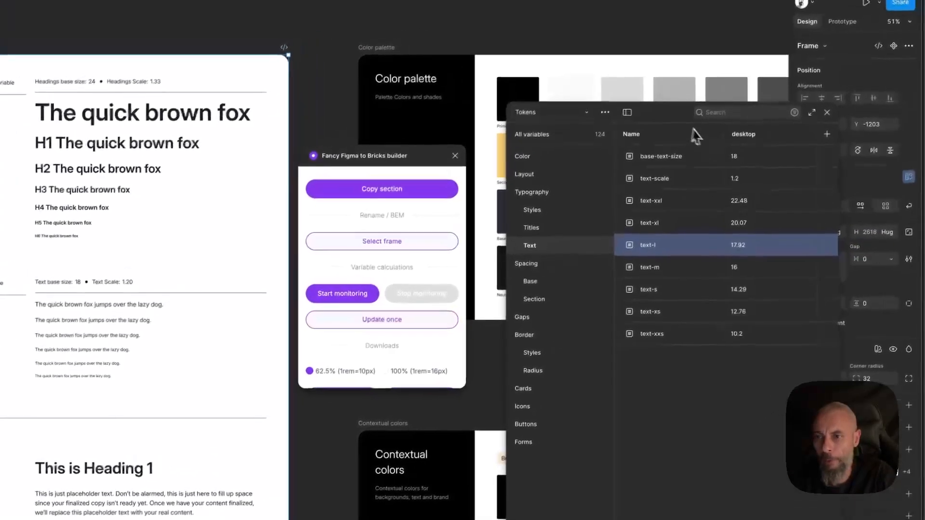
left_click_drag(660, 116, 630, 116)
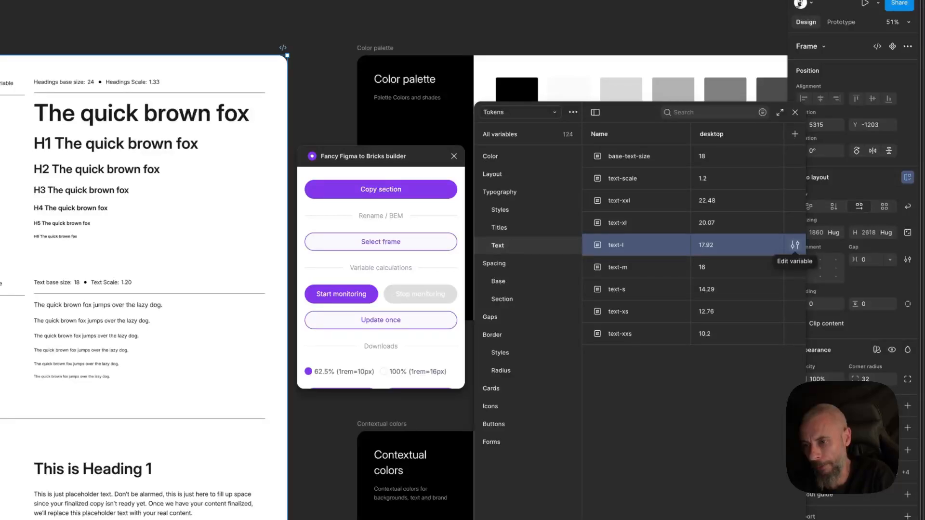
left_click(795, 245)
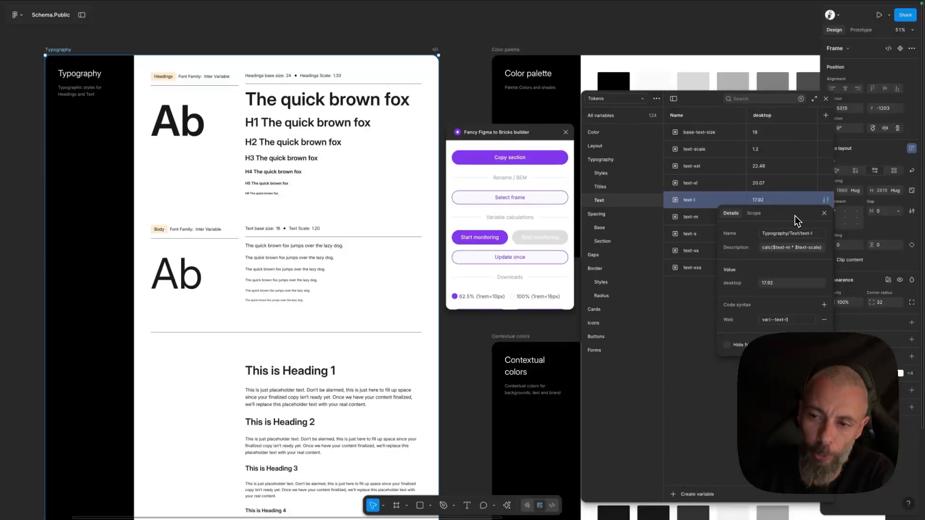
left_click(775, 249)
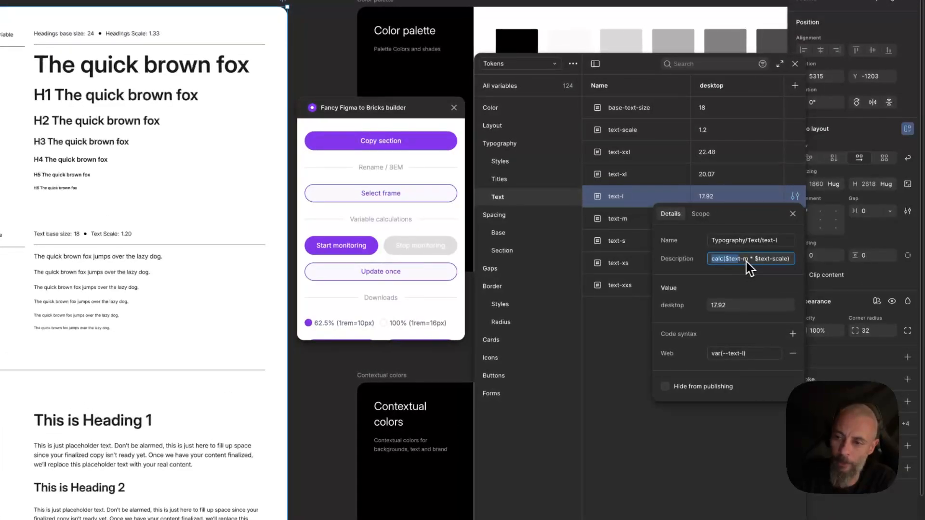
left_click(805, 250)
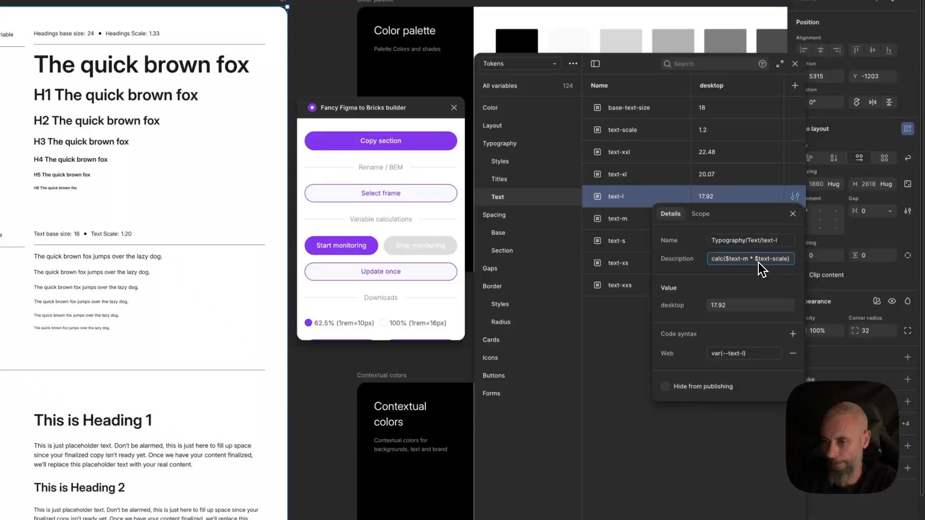
left_click(627, 204)
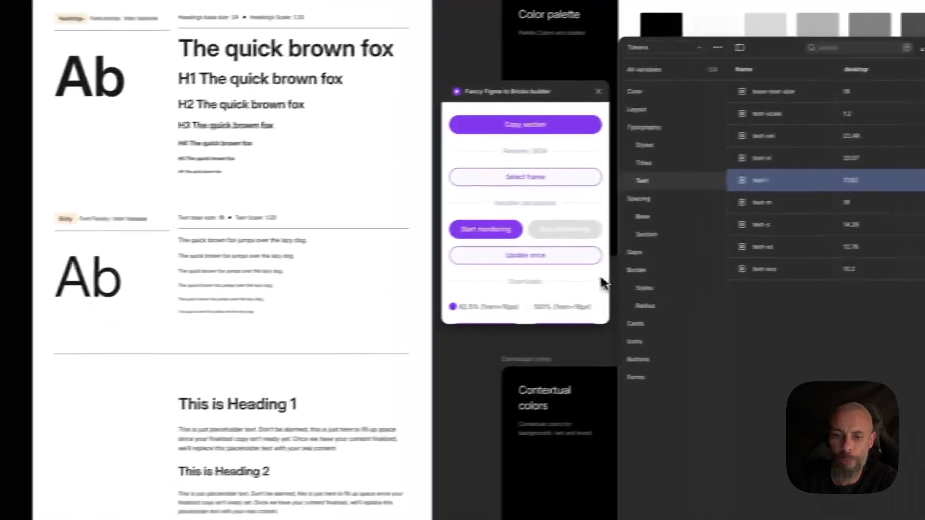
Run the plugin's Update once calculation to recalculate the text size variables.
left_click(545, 258)
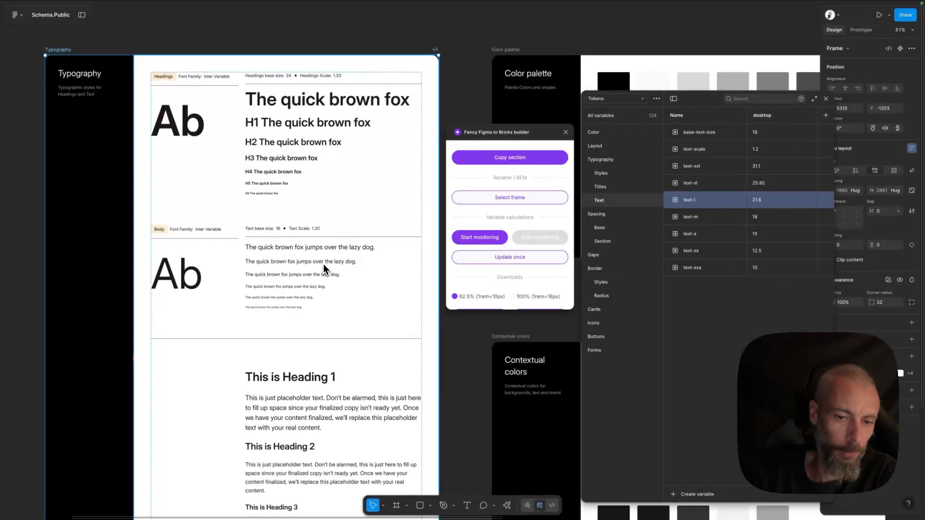
scroll(324, 268, "down", 3)
scroll(324, 267, "up", 3)
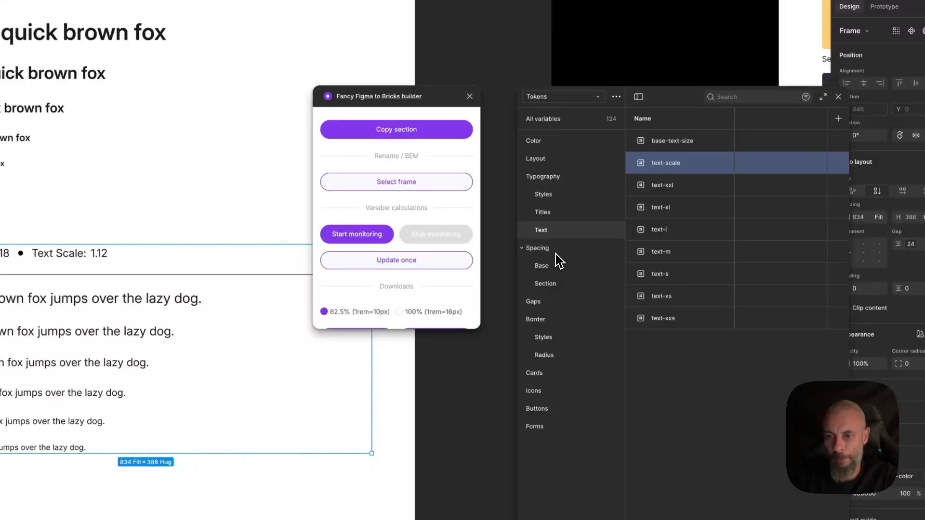
Open the Spacing group and examine its base-space and space-scale variables.
left_click(538, 248)
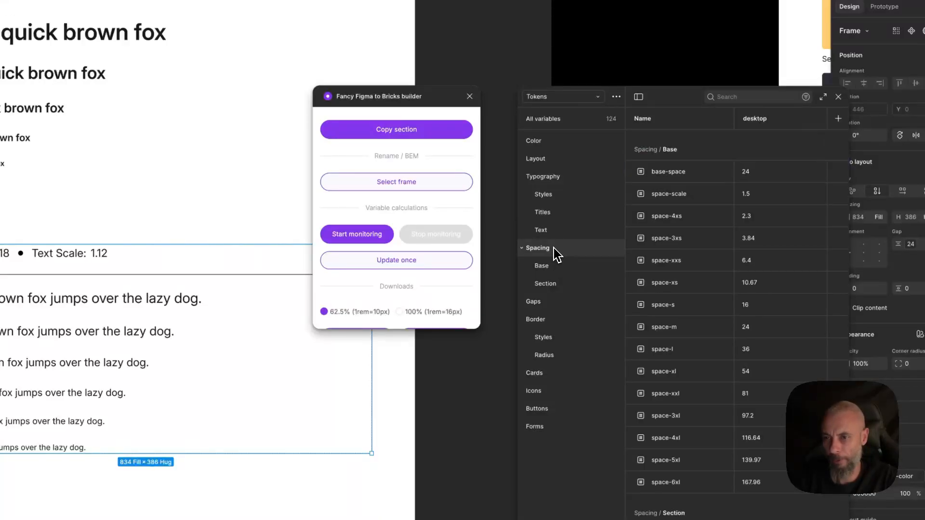
left_click(689, 182)
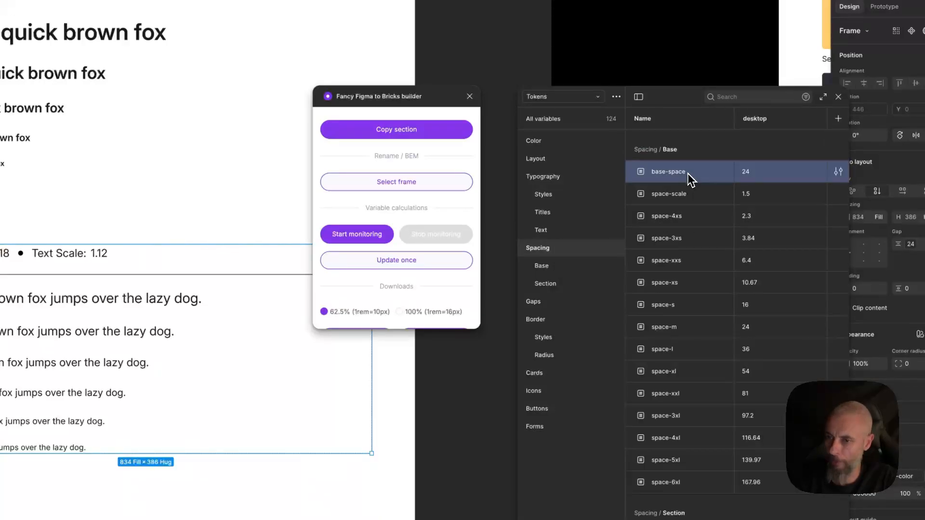
left_click(698, 205)
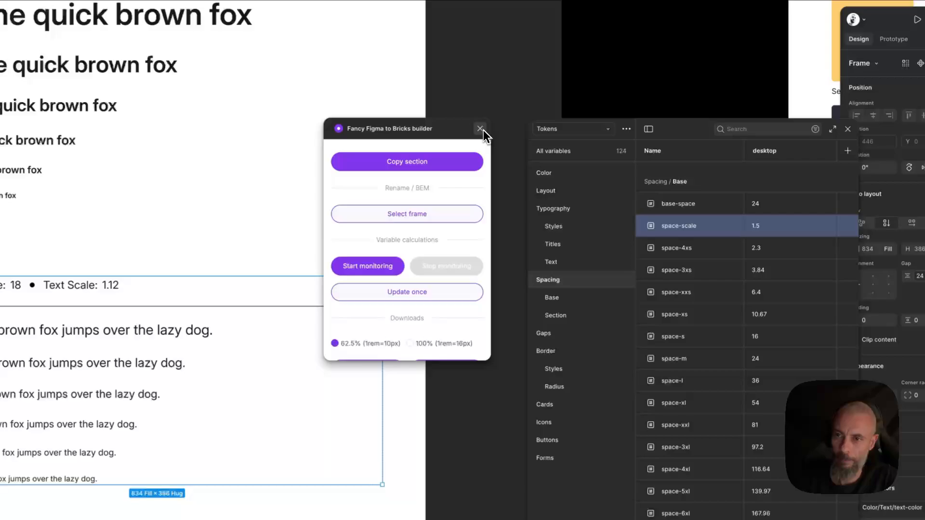
left_click(483, 129)
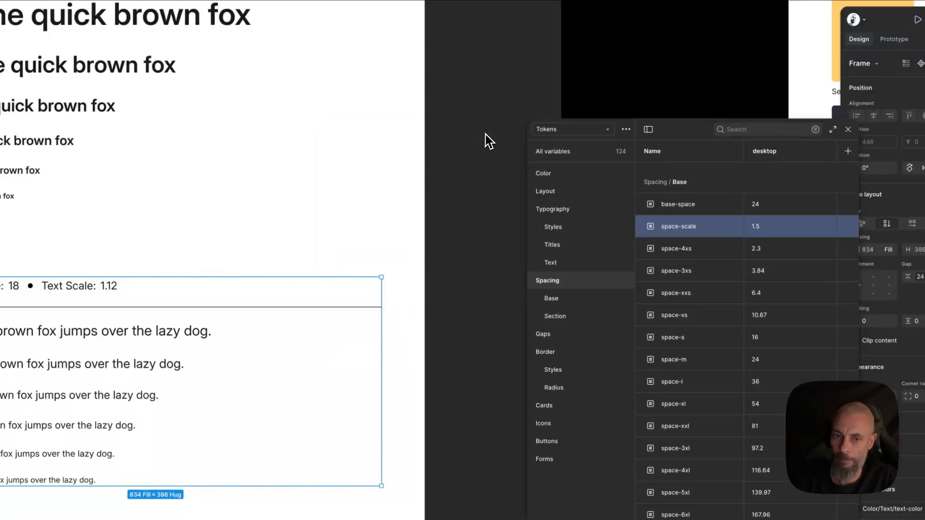
key("minus")
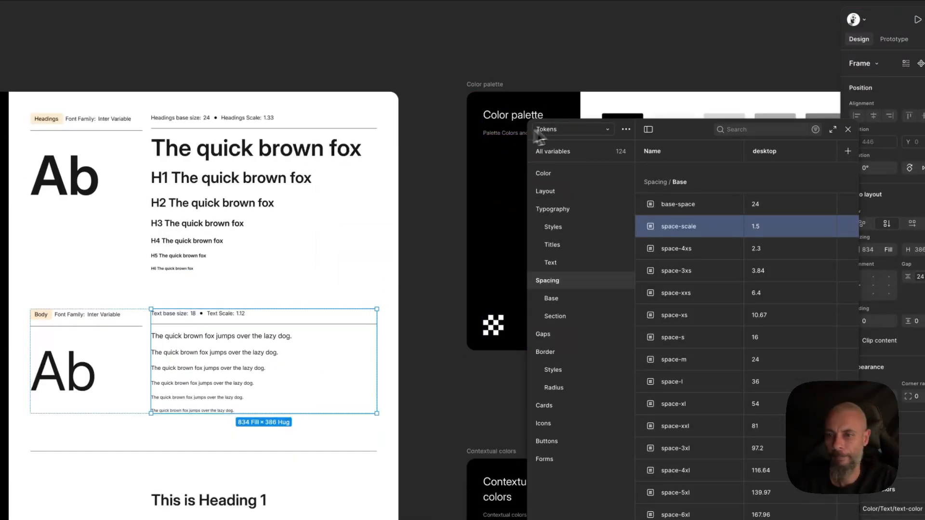
Switch to the Palette collection and set the Primary colour to red D31717.
left_click(574, 130)
left_click(564, 116)
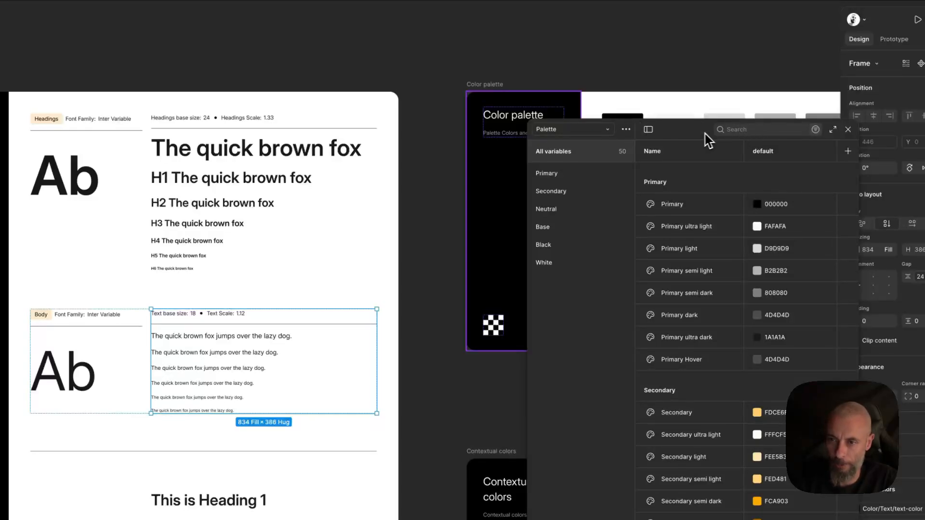
left_click_drag(694, 134, 586, 124)
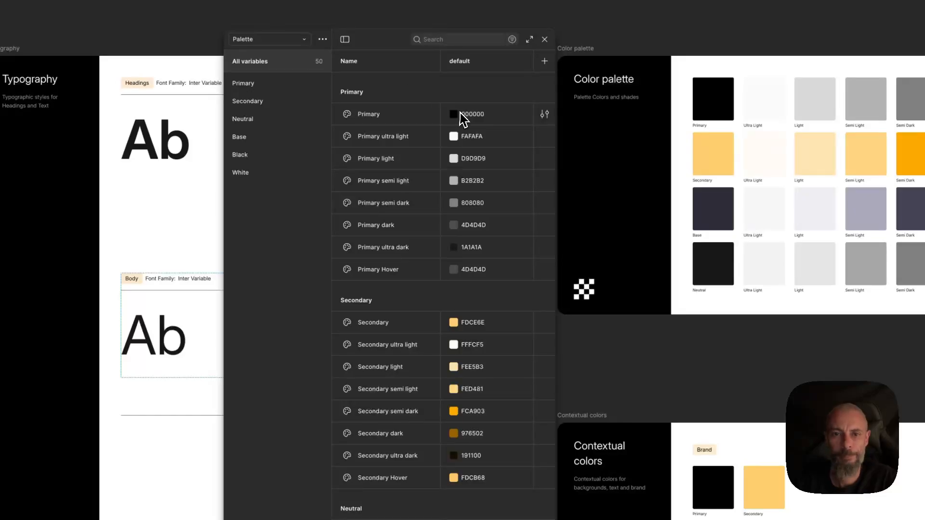
left_click(454, 116)
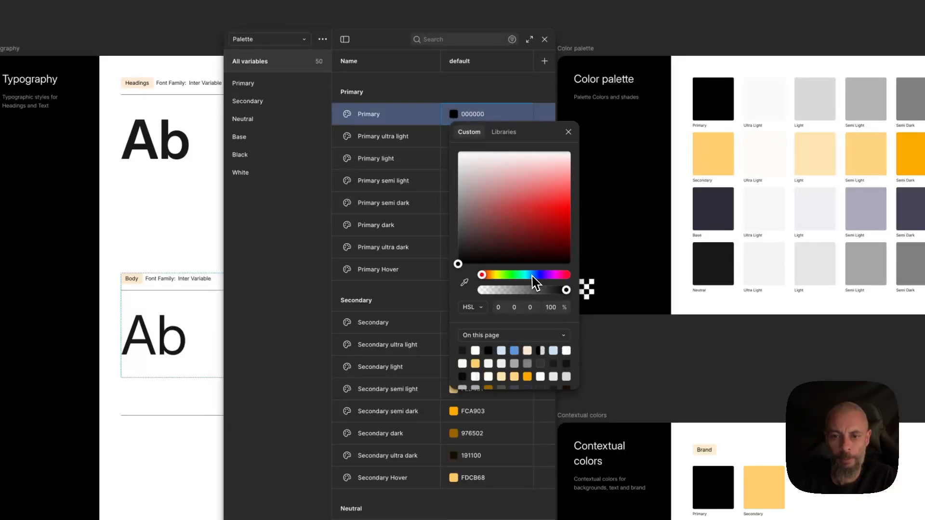
left_click(549, 216)
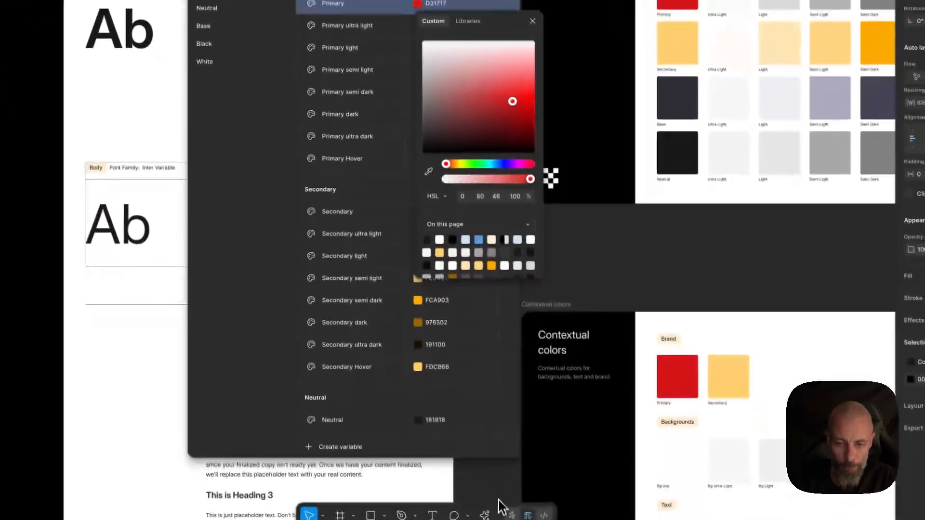
key("Escape")
left_click(484, 513)
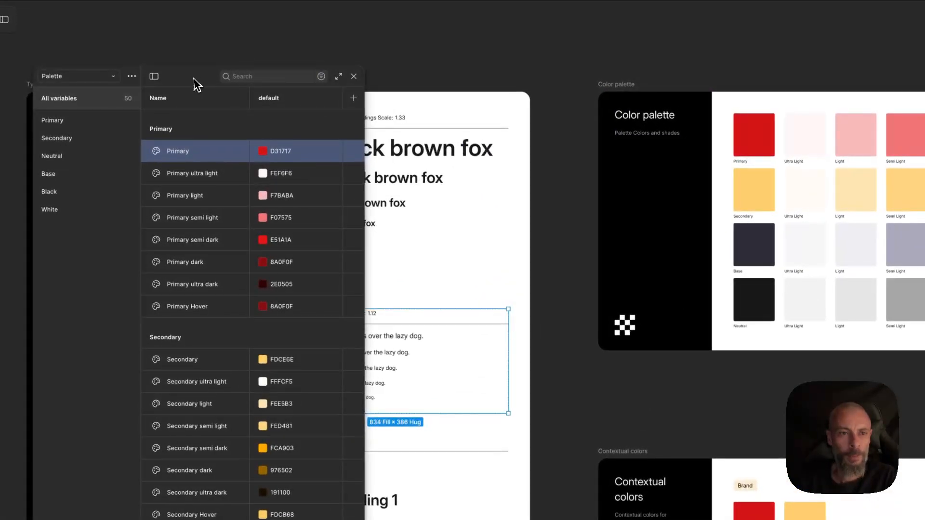
Close the variables panel and open the Components page.
left_click_drag(196, 83, 274, 87)
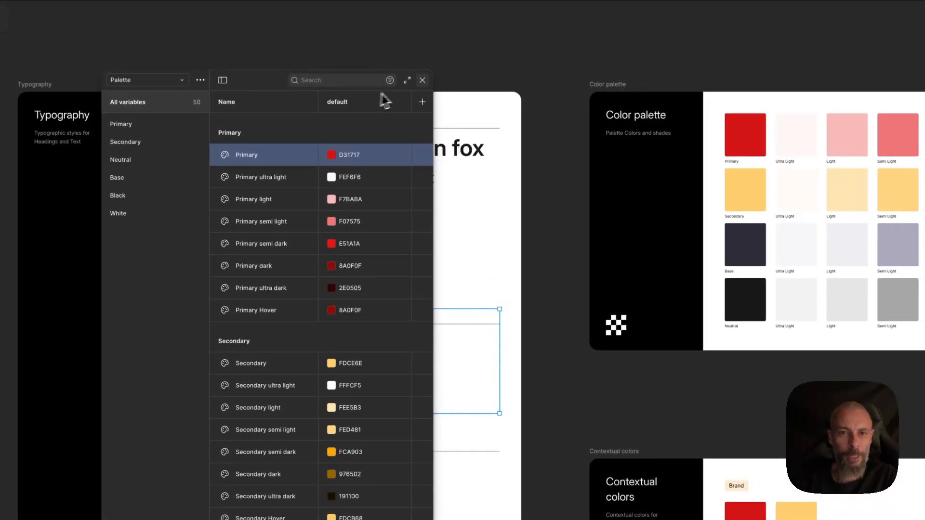
left_click(422, 81)
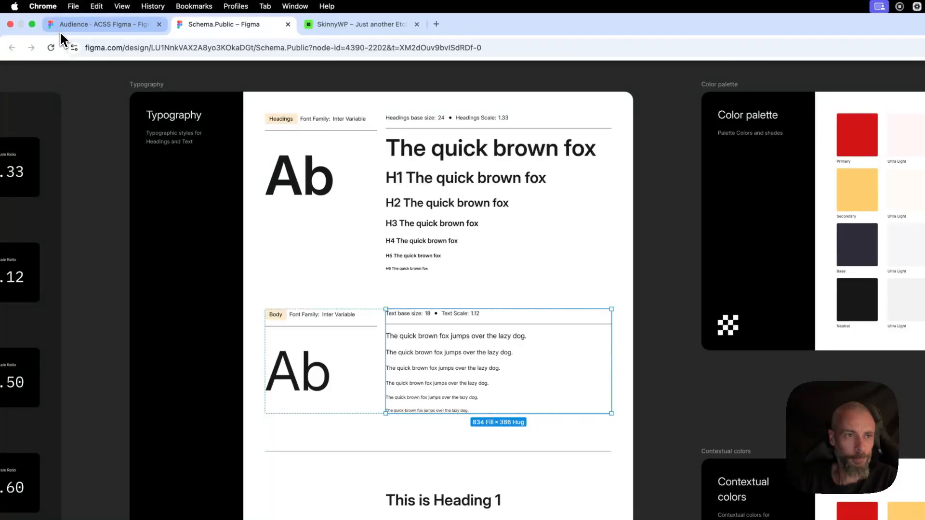
left_click(93, 79)
left_click(106, 19)
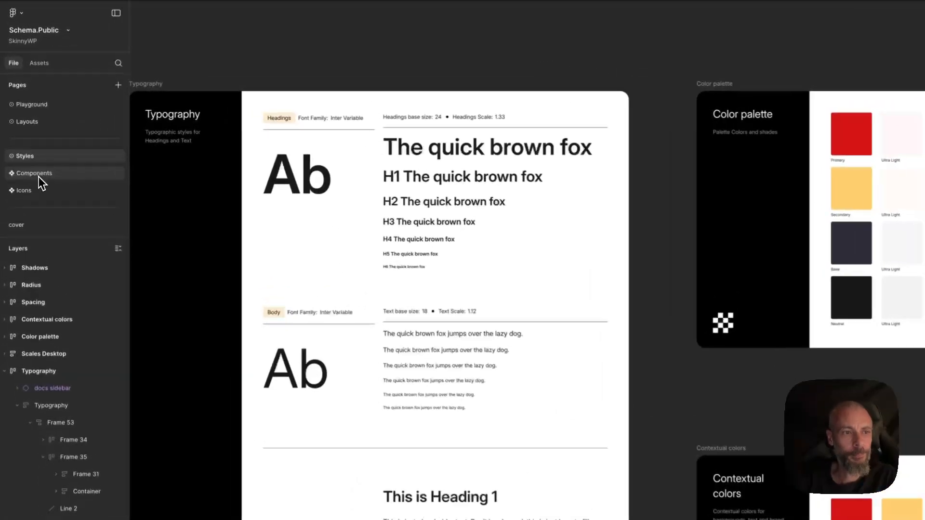
left_click(29, 133)
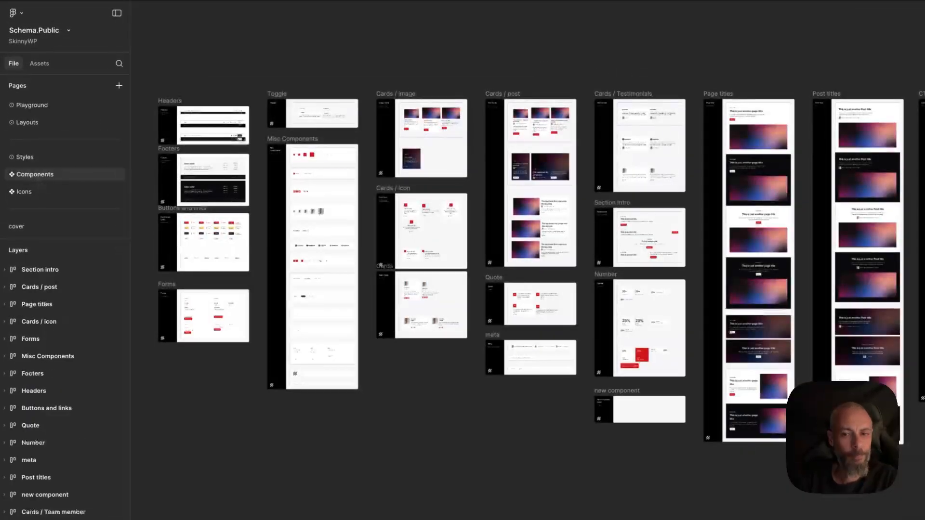
scroll(382, 156, "left", 2)
scroll(383, 157, "up", 1)
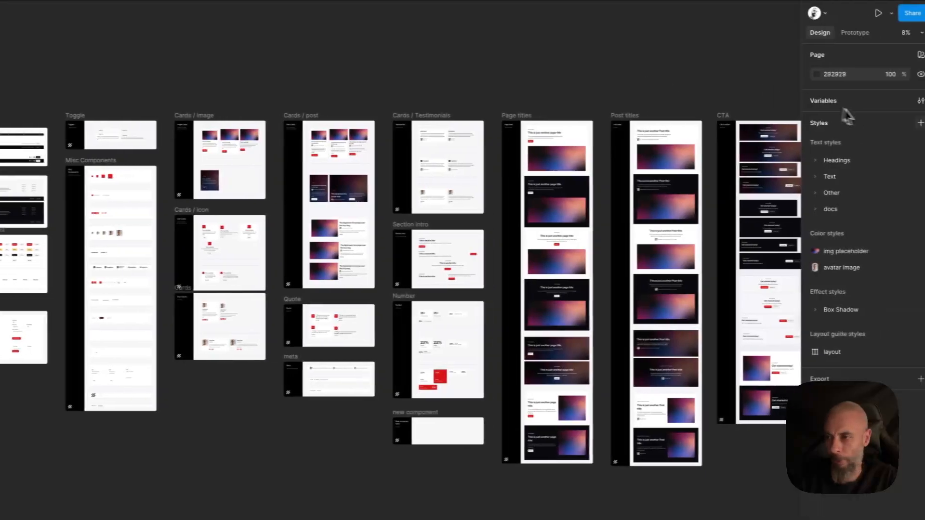
Reopen the Palette variables and change the Primary colour to a blue of HSL 233, 61, 57.
left_click(914, 101)
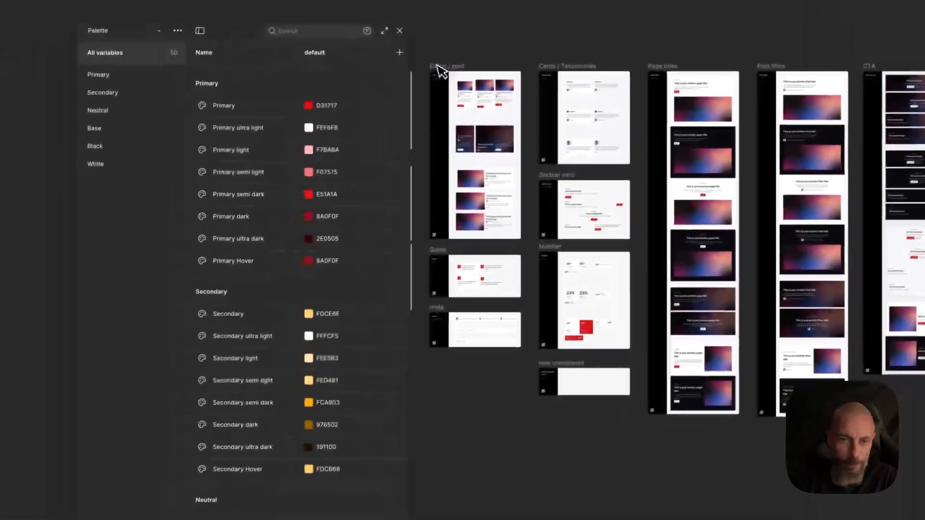
left_click(158, 158)
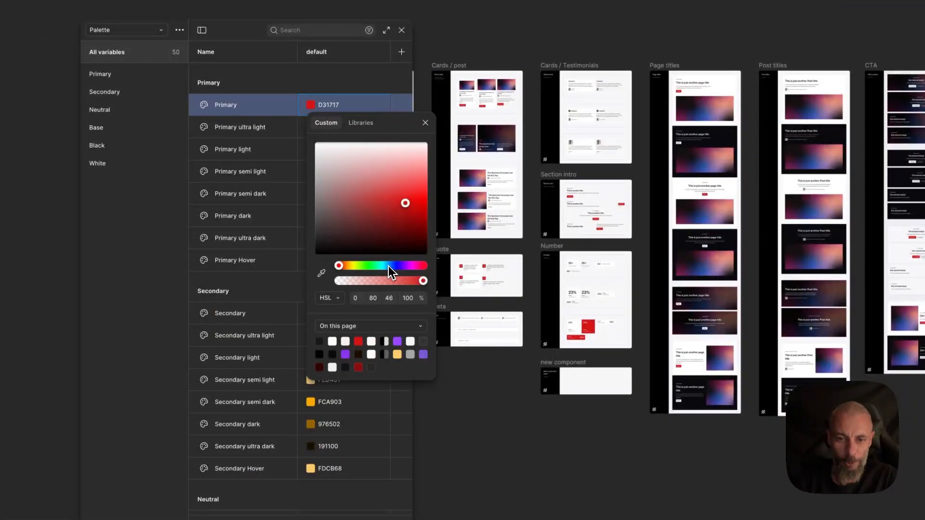
left_click_drag(388, 266, 394, 267)
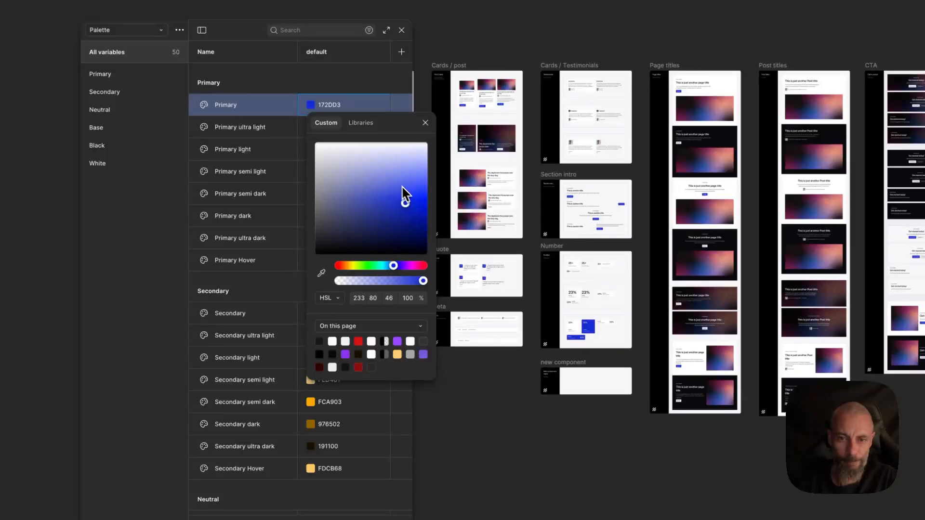
left_click(384, 192)
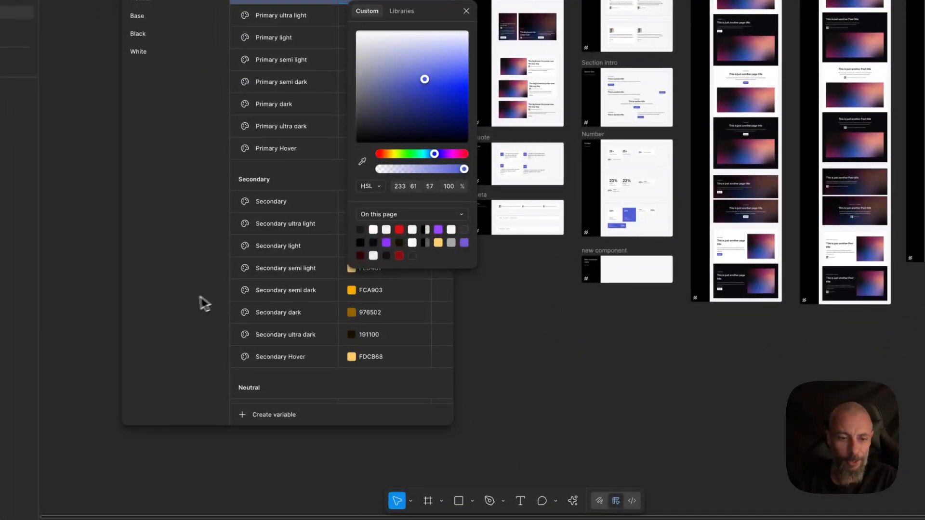
Close the variables panel and select an image card inside the Cards / image frame on the Components page.
left_click(175, 301)
left_click(598, 503)
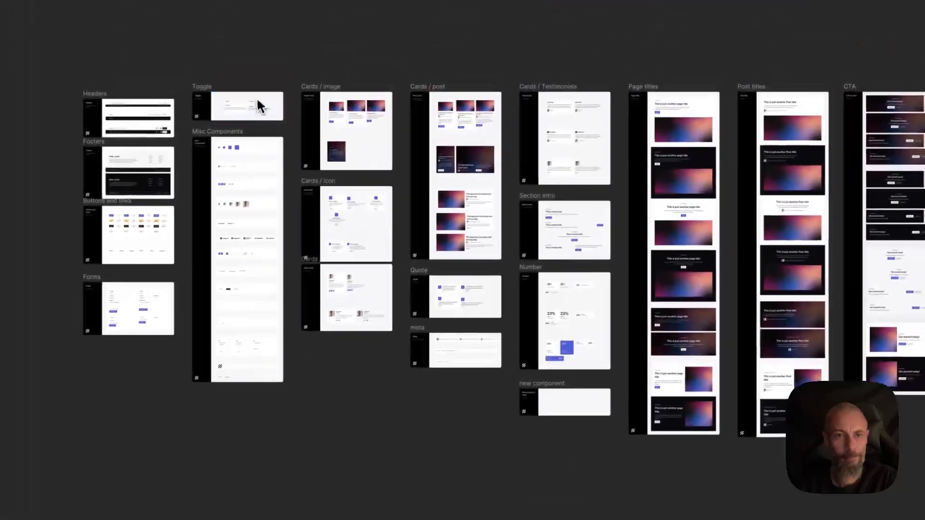
left_click(332, 88)
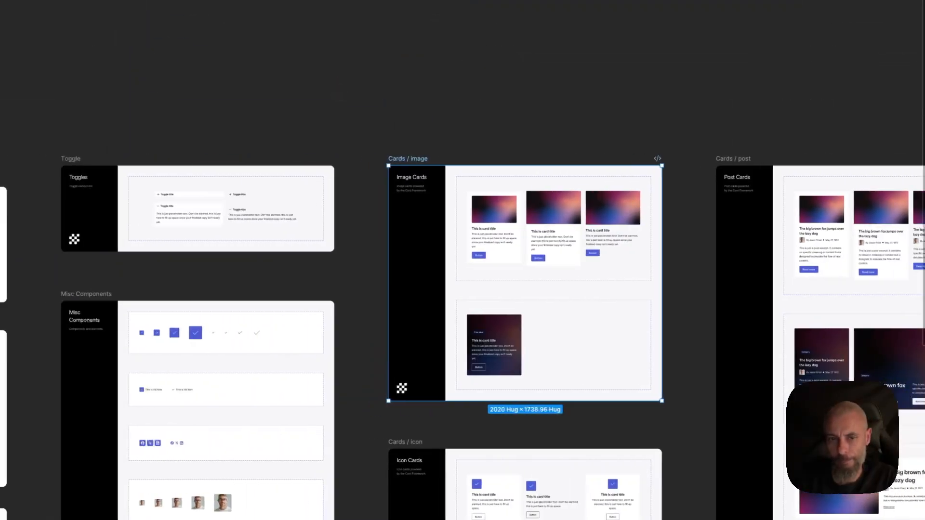
left_click(502, 231)
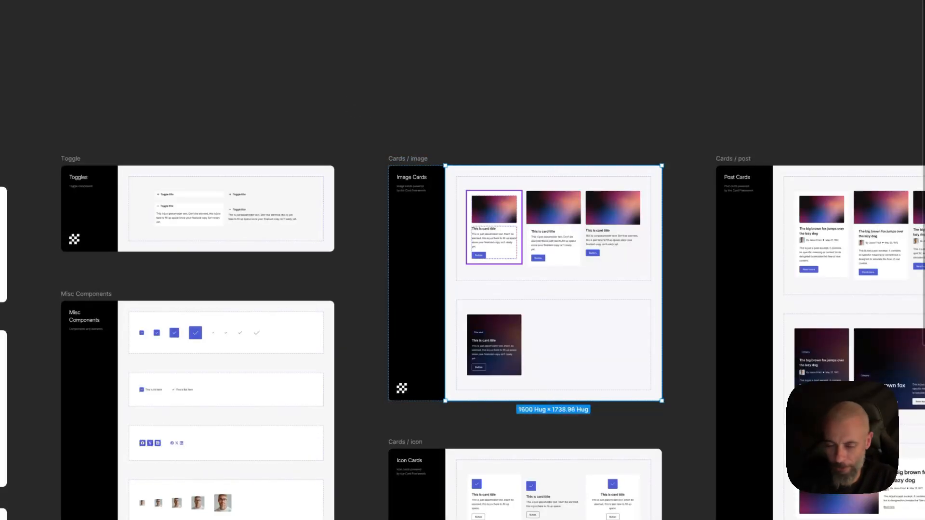
scroll(502, 230, "up", 8)
scroll(698, 124, "up", 4)
scroll(698, 124, "right", 2)
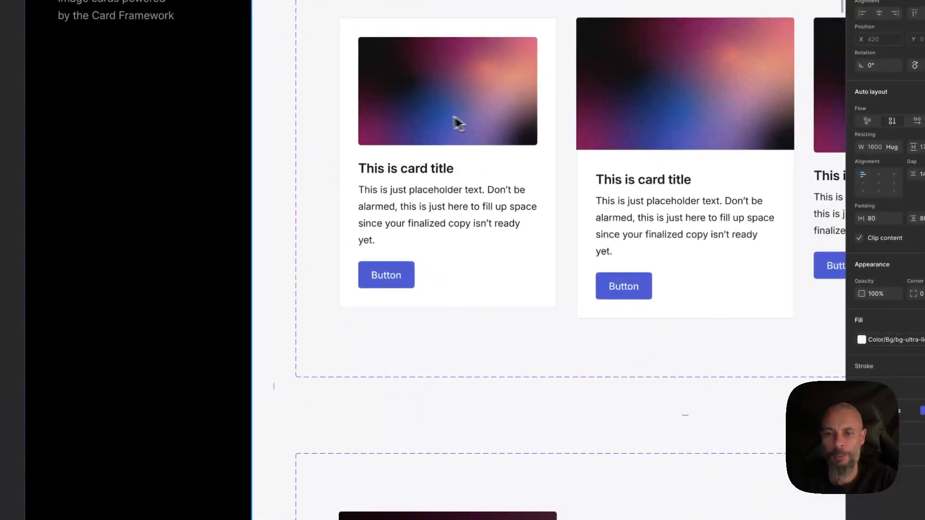
double_click(421, 118)
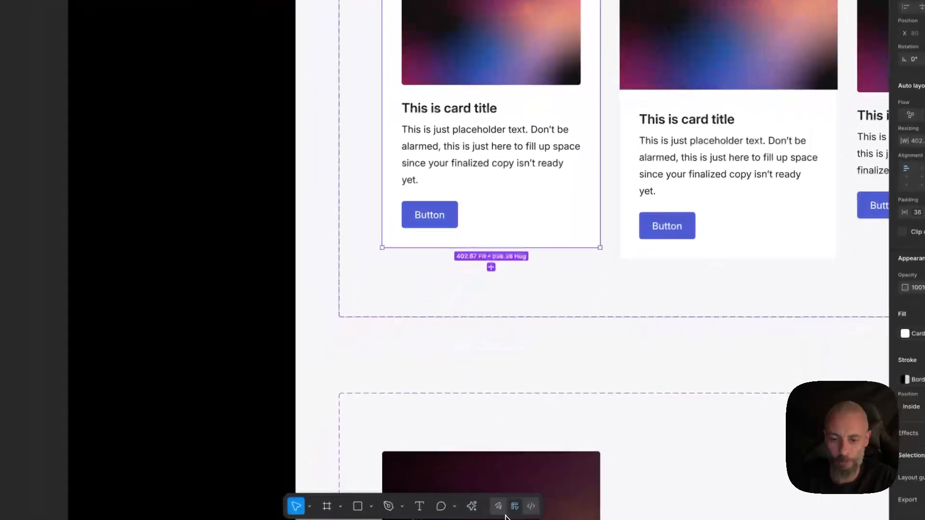
Inspect the image card variants' padding, gap and background variables in Dev Mode.
left_click(530, 508)
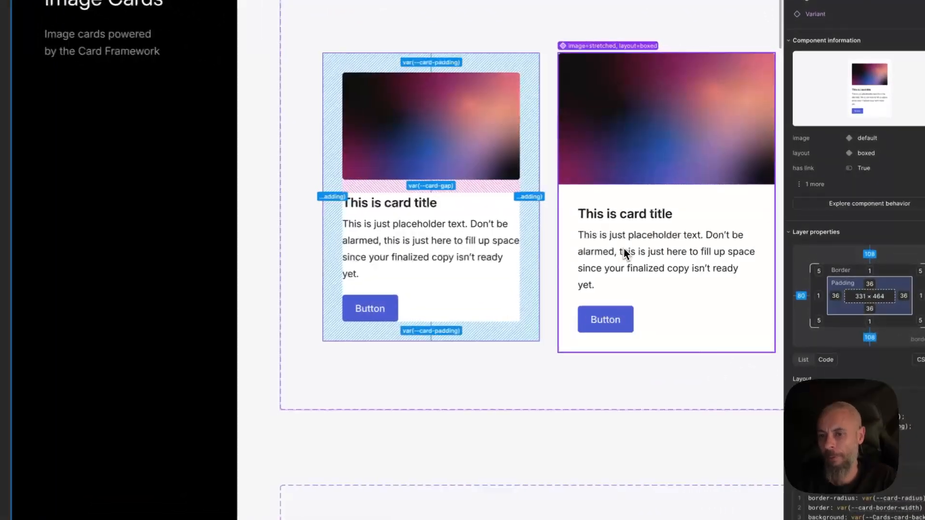
left_click(670, 237)
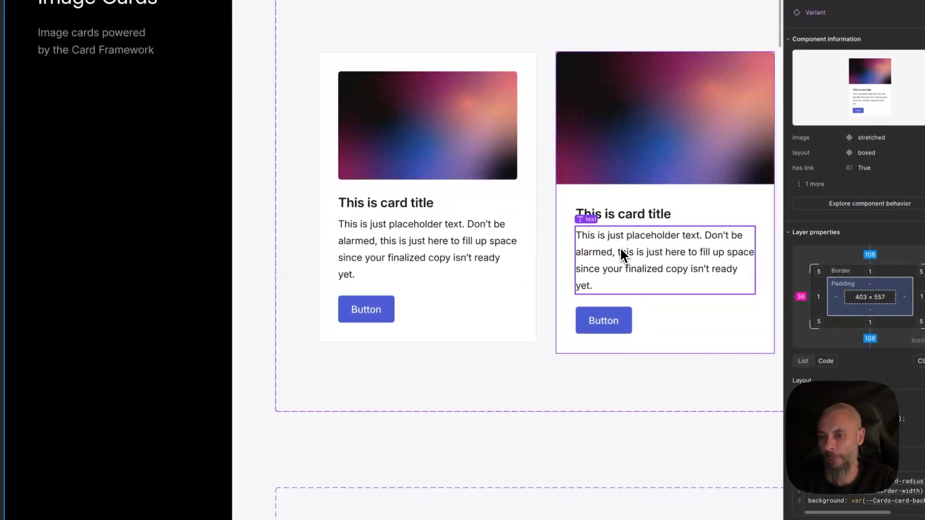
left_click(562, 234)
scroll(564, 240, "right", 5)
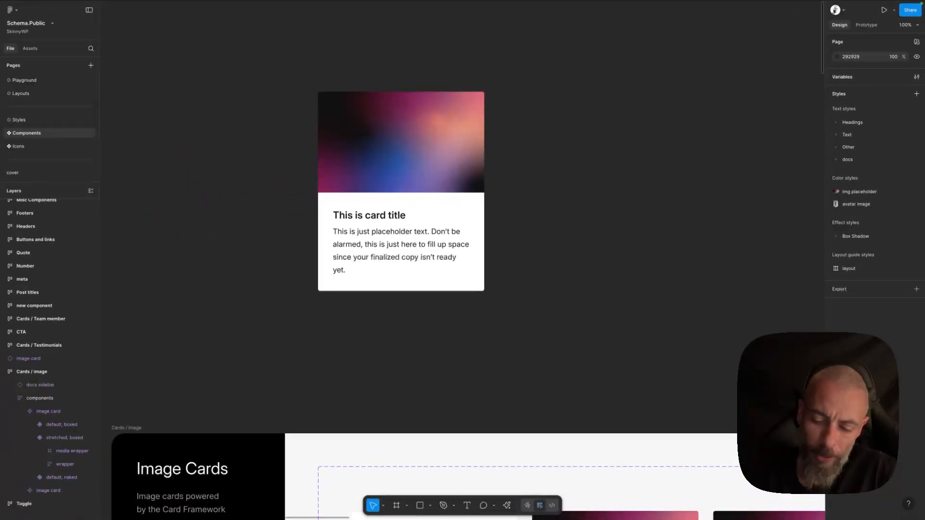
key("minus")
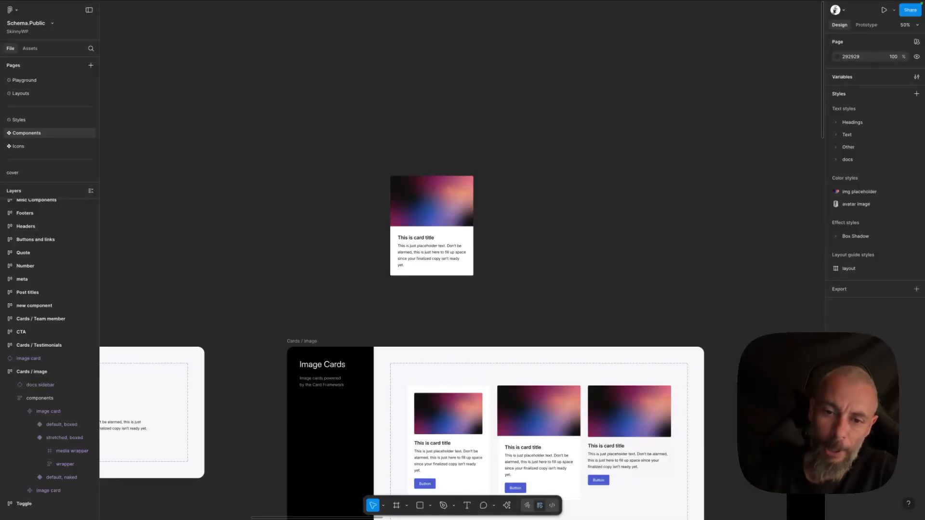
scroll(638, 128, "down", 3)
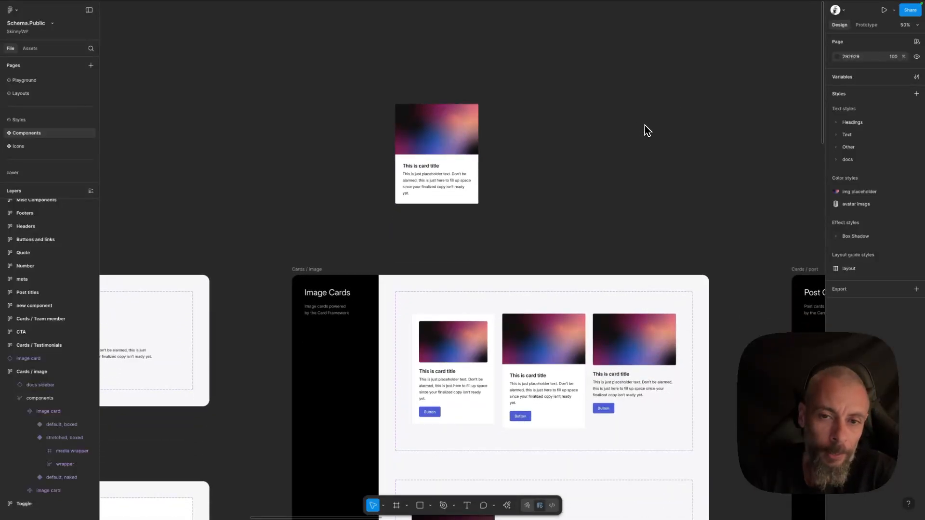
scroll(648, 130, "down", 3)
scroll(648, 130, "right", 2)
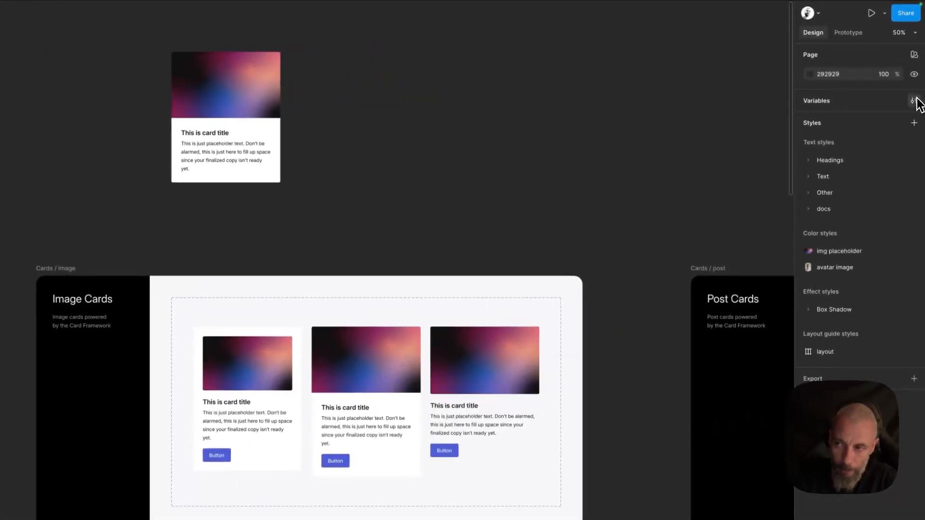
Open the Tokens collection's Typography Styles variables and set heading-font to Outfit.
left_click(917, 77)
left_click(189, 63)
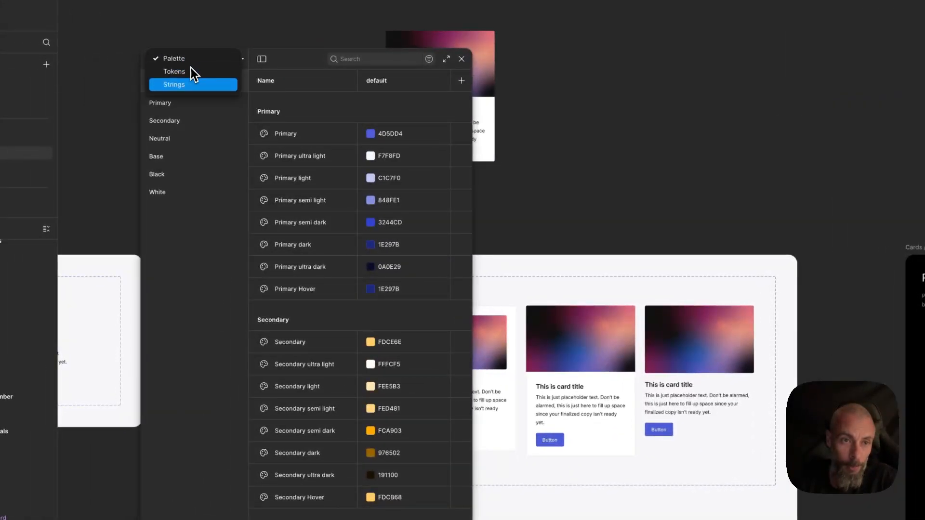
left_click(192, 75)
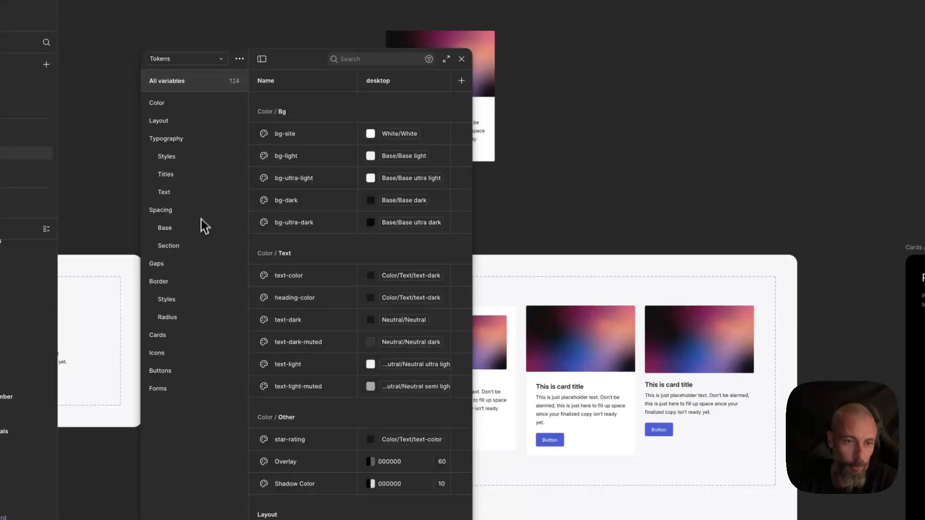
left_click(183, 158)
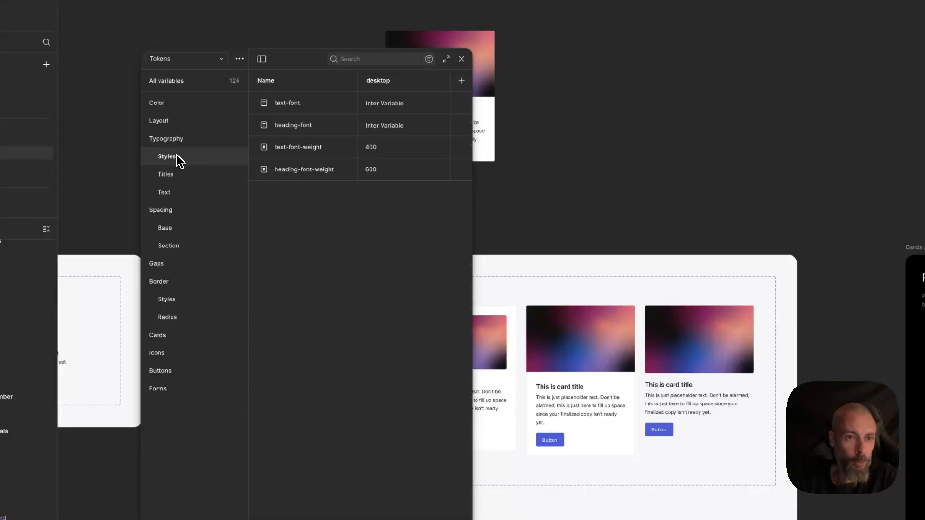
double_click(399, 132)
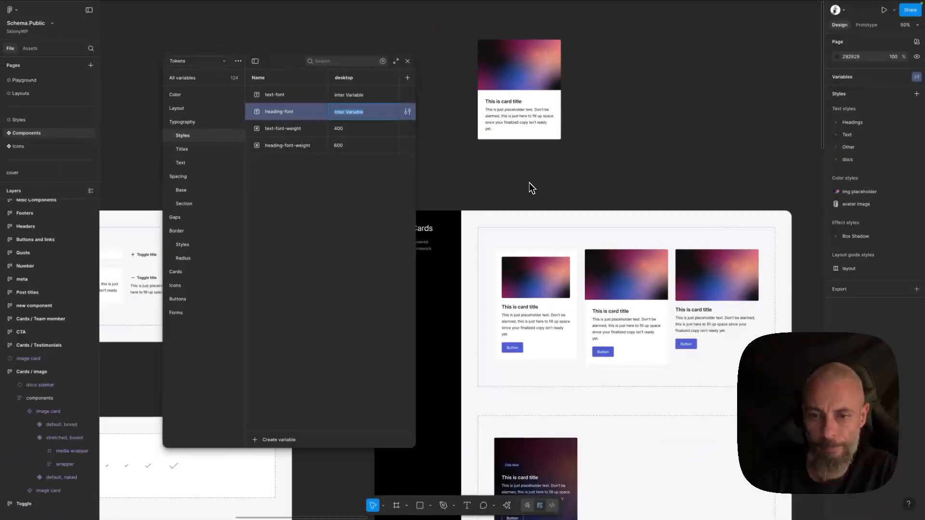
type("Outfit")
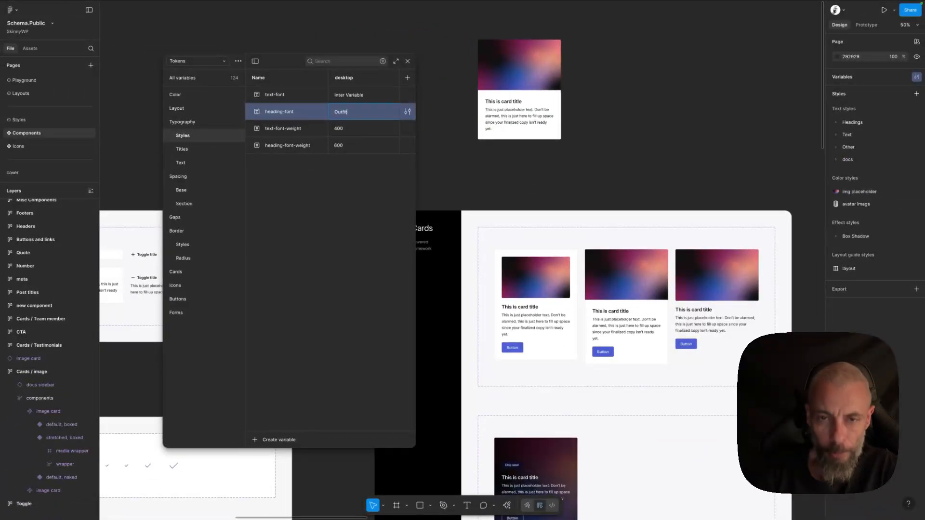
Set the text-font variable to Outfit as well.
double_click(341, 111)
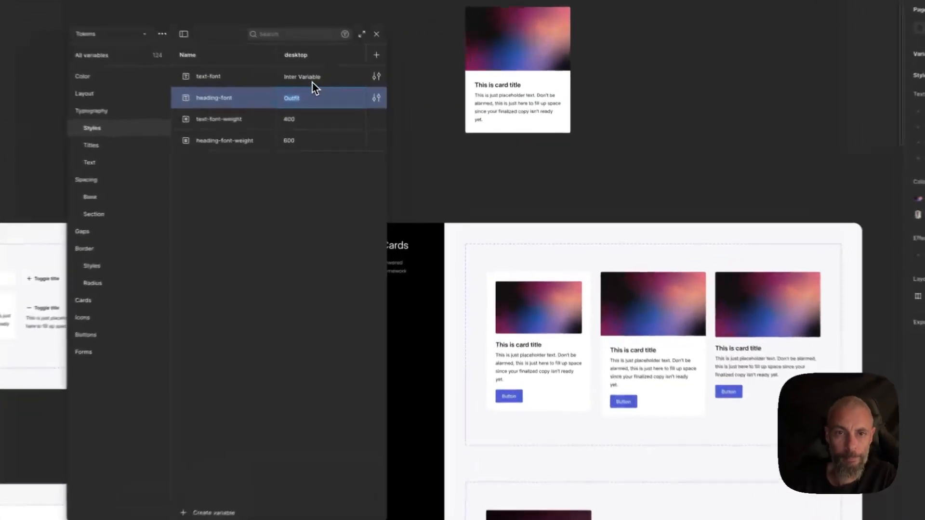
double_click(357, 99)
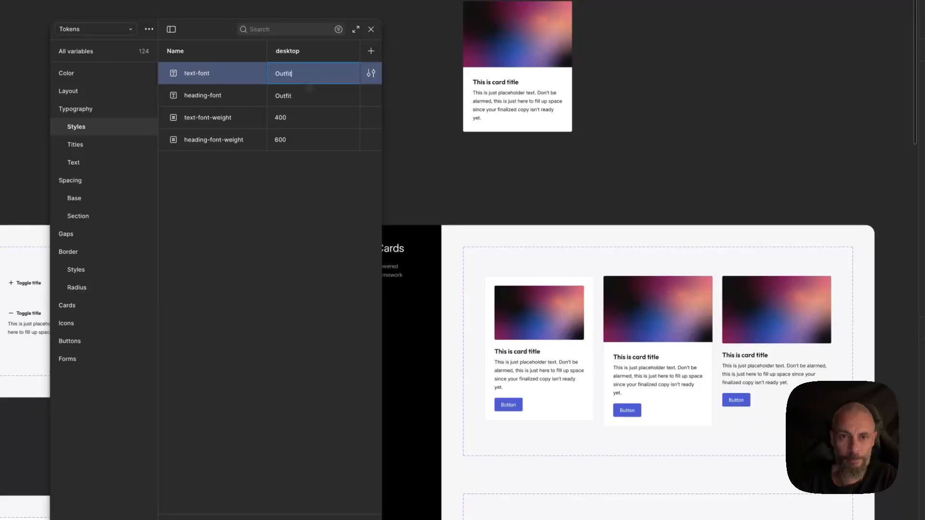
type("Outfit")
key("Return")
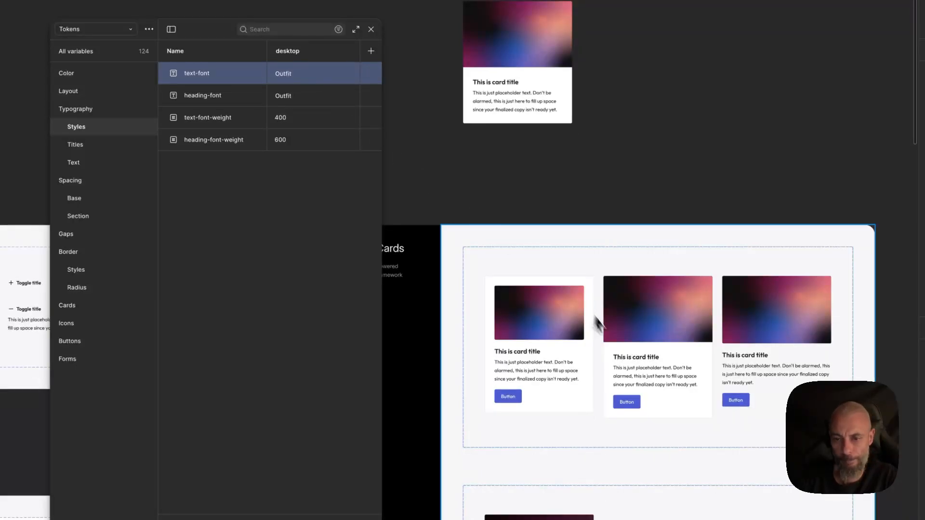
Browse the component frames to review the new font across the cards and sections.
key("super+equal")
scroll(547, 363, "down", 4)
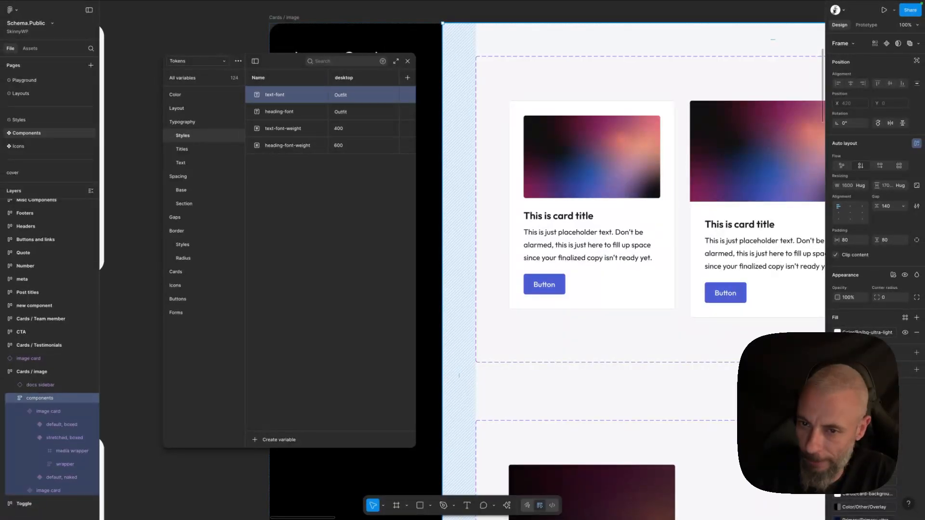
scroll(563, 190, "up", 3)
scroll(564, 189, "right", 3)
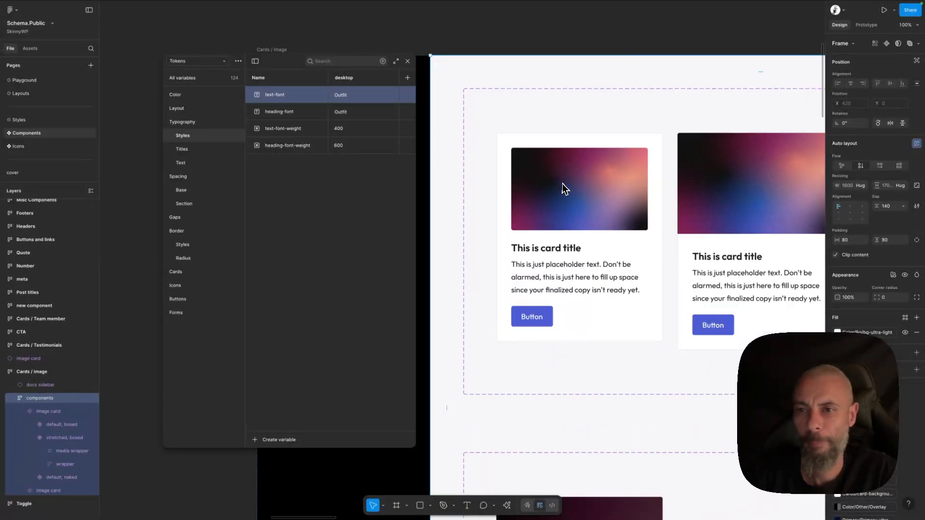
scroll(565, 183, "down", 5)
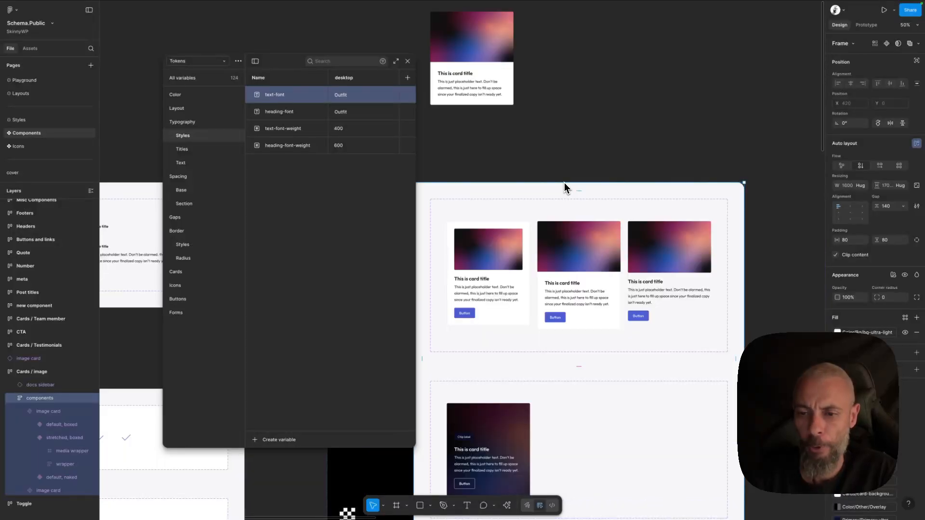
scroll(502, 223, "down", 4)
scroll(501, 223, "right", 2)
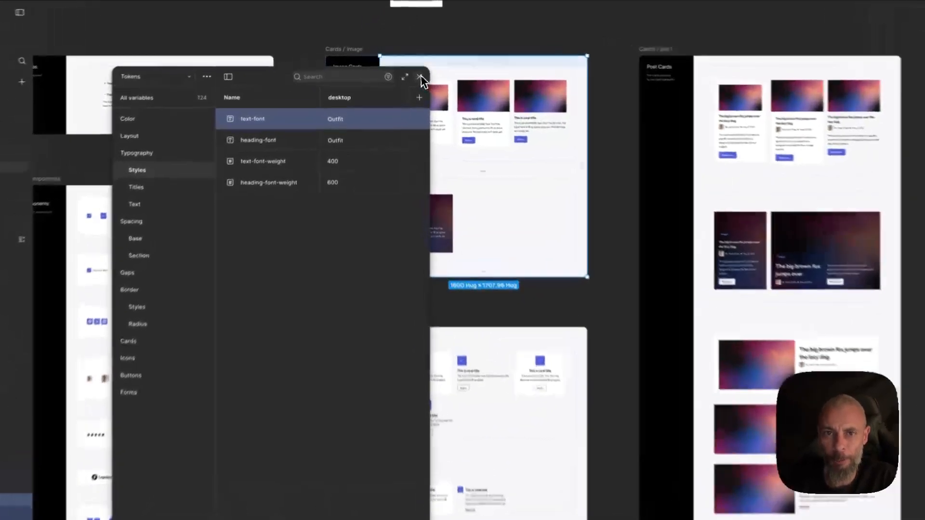
left_click(421, 77)
scroll(440, 130, "down", 5)
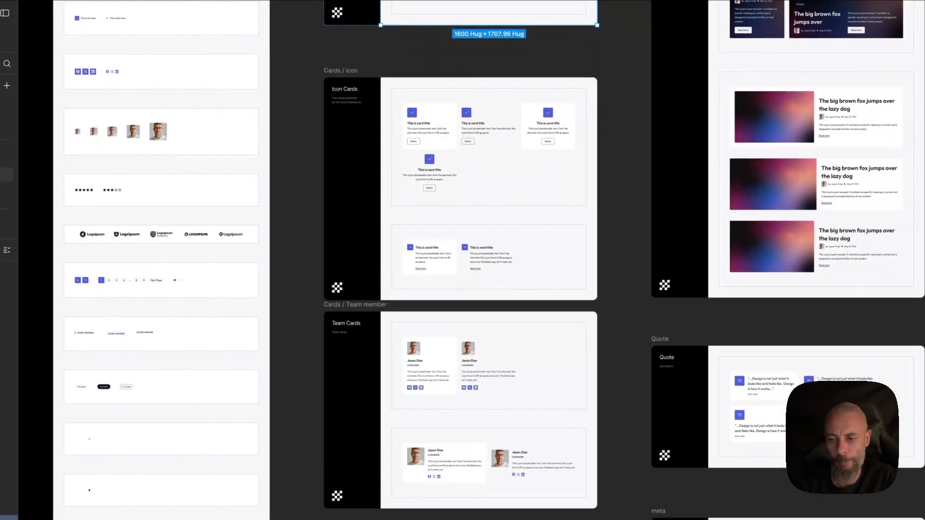
scroll(441, 127, "down", 1)
scroll(441, 127, "right", 8)
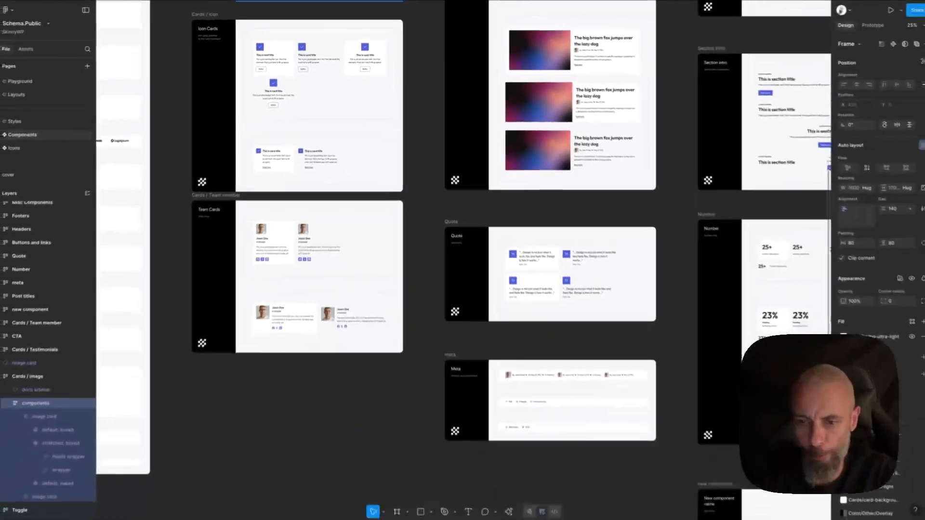
scroll(442, 127, "up", 1)
scroll(463, 260, "up", 6)
scroll(462, 260, "right", 1)
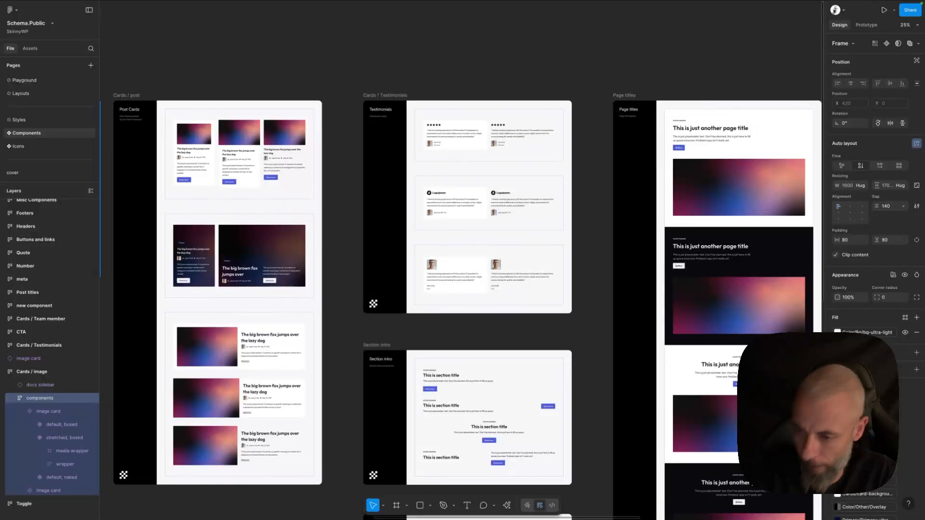
mouse_move(77, 4)
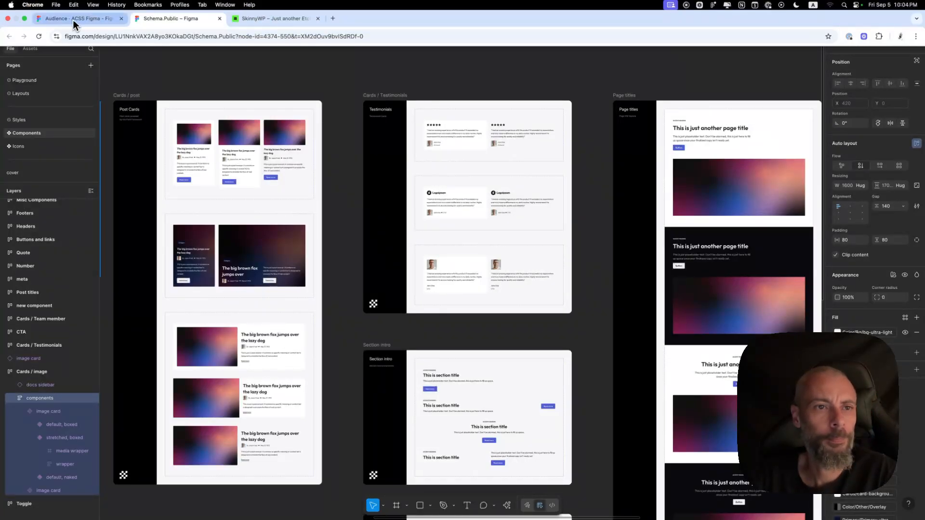
left_click(90, 22)
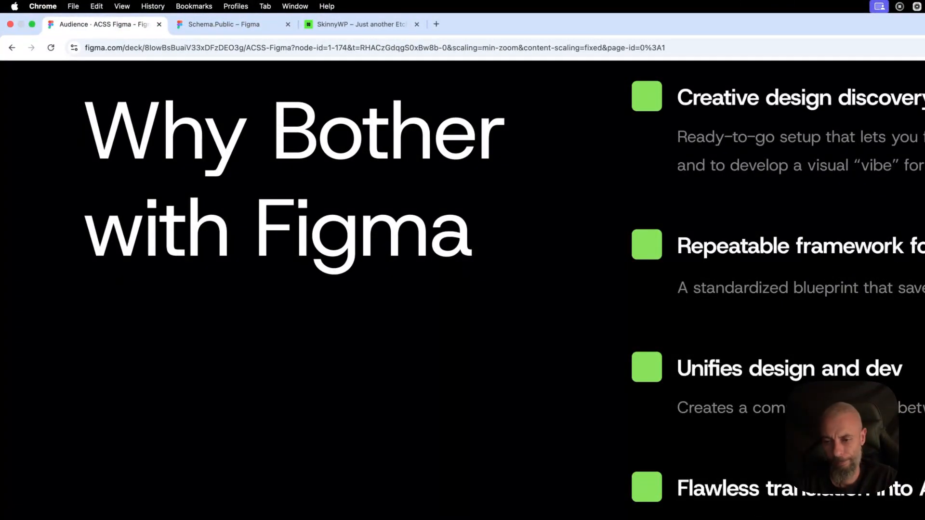
key("Right")
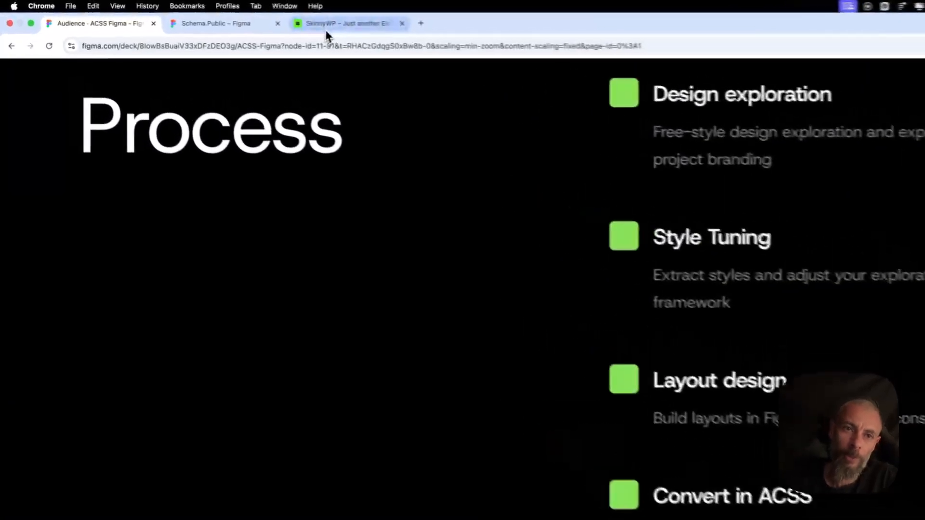
Open the design file's Playground page, then switch back to the presentation tab.
left_click(325, 26)
left_click(231, 24)
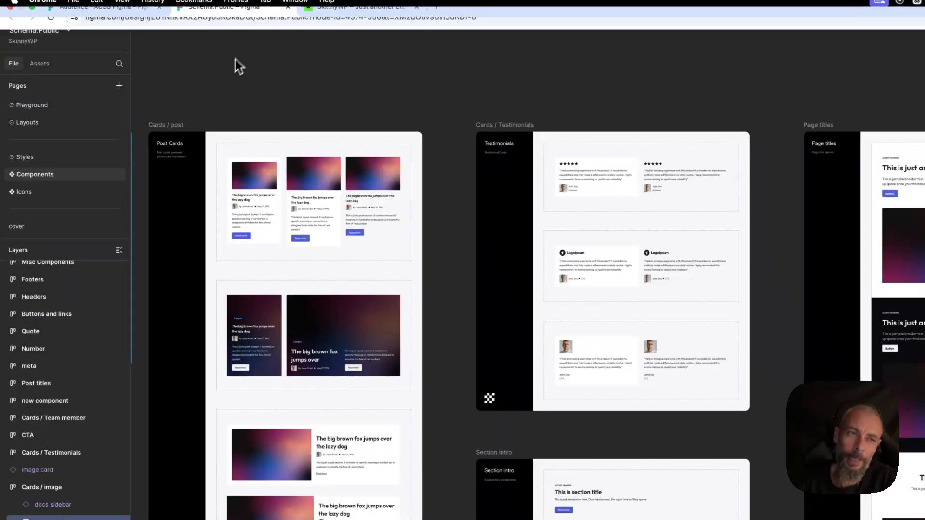
scroll(269, 124, "up", 5)
left_click(24, 106)
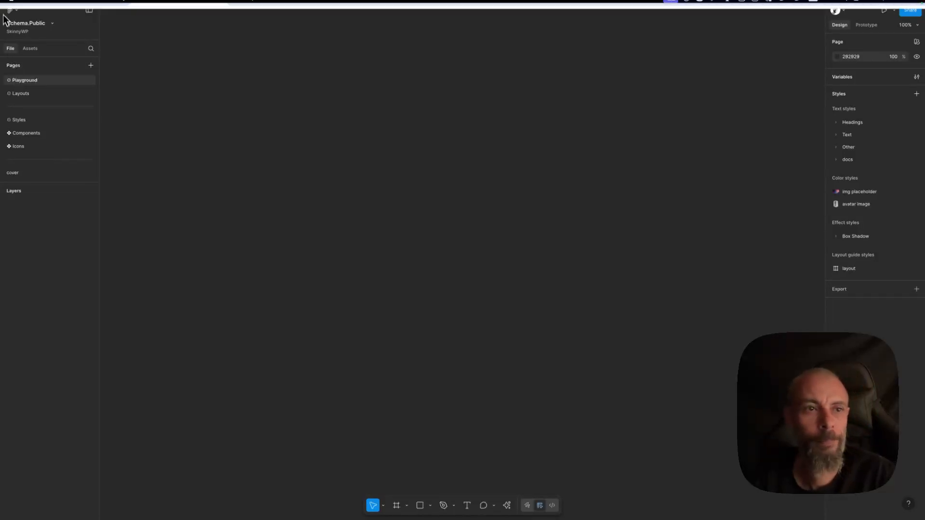
left_click(56, 19)
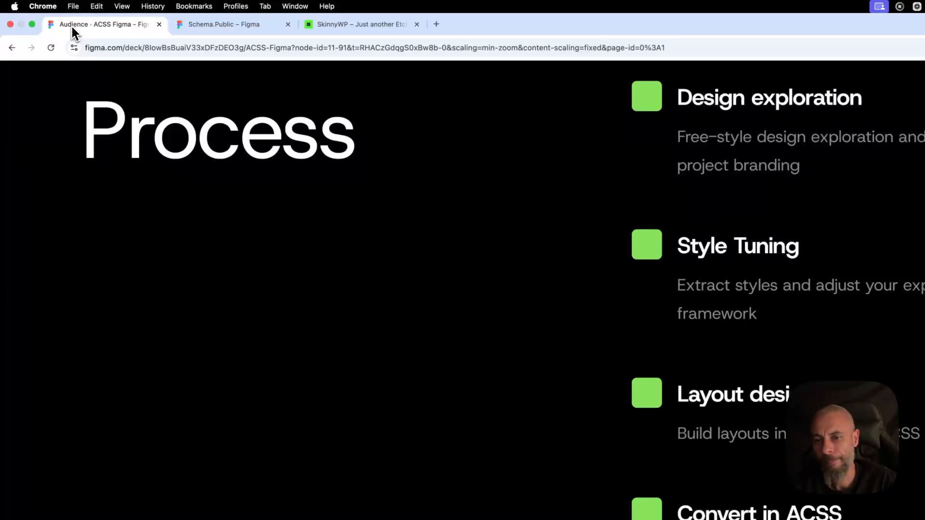